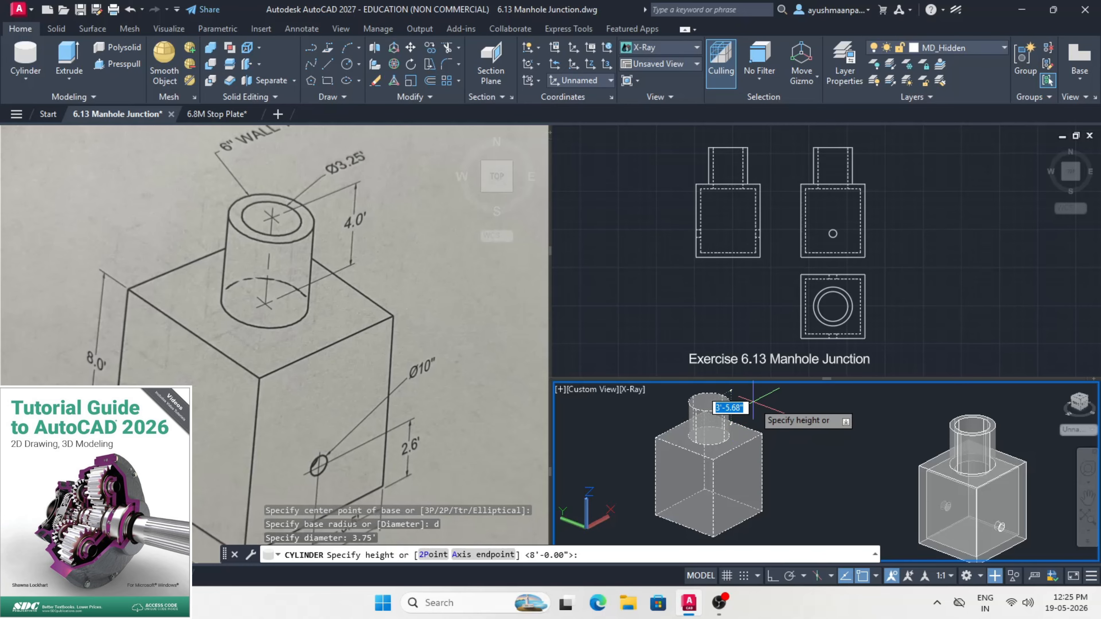
# Step: Complete the 3.75' diameter cylinder rising from the centre of the box's top face
pyautogui.press('Return')
pyautogui.scroll(-2, 715, 488)
pyautogui.scroll(4, 731, 412)
# Step: Shell the cylinder with a 6-inch offset distance, removing its top face
pyautogui.click(295, 81)
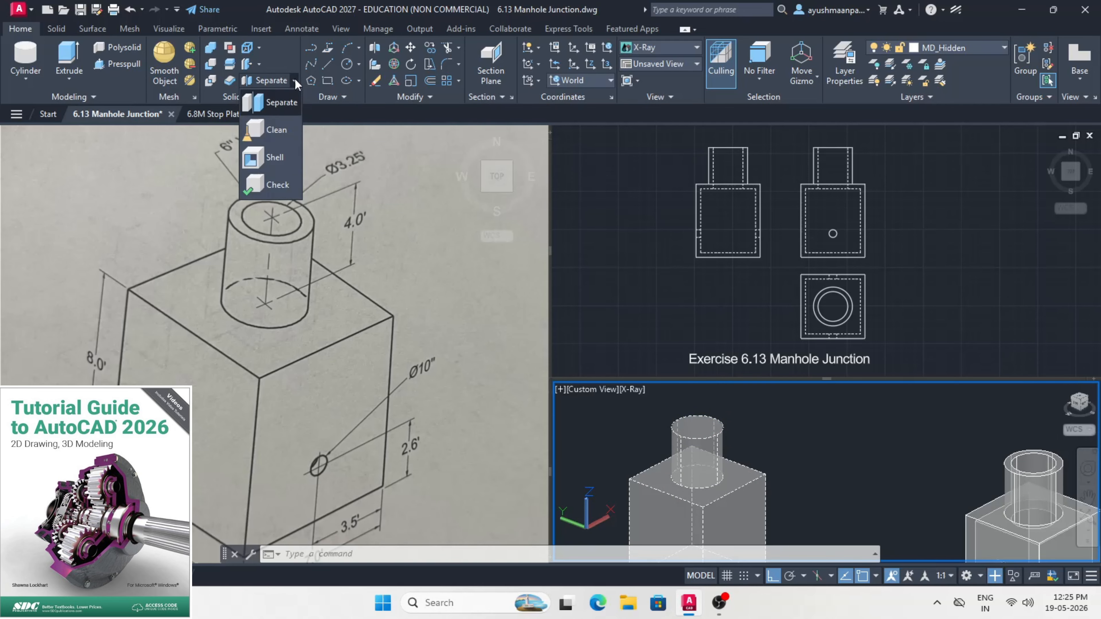
pyautogui.click(274, 158)
pyautogui.click(704, 418)
pyautogui.scroll(6, 701, 429)
pyautogui.click(710, 412)
pyautogui.press('Return')
pyautogui.write('6')
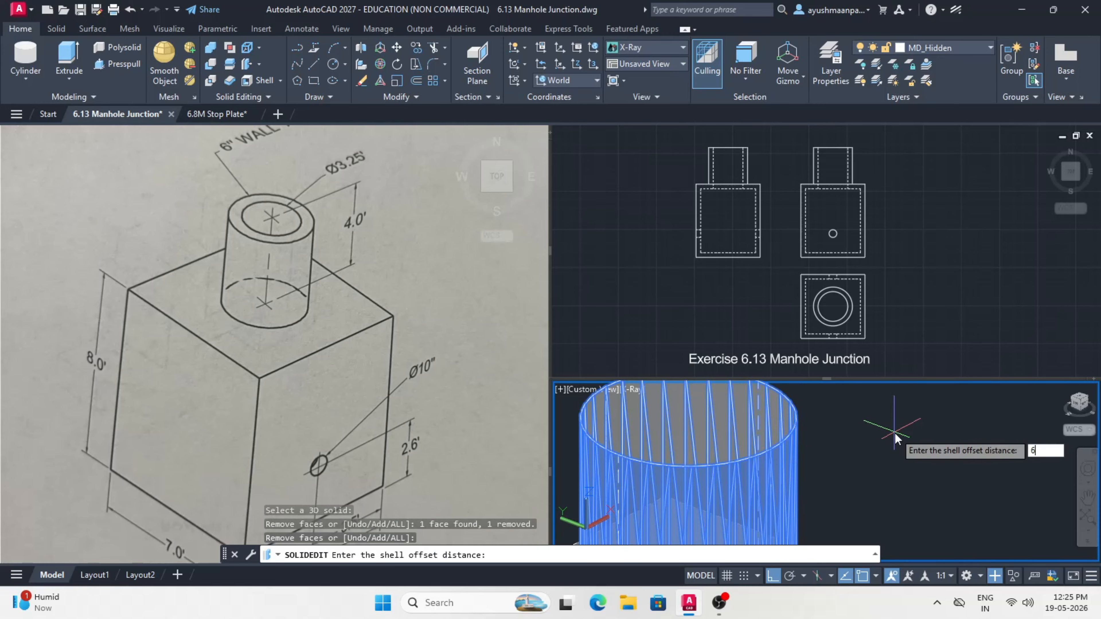
pyautogui.press('Return')
pyautogui.press('Return')
pyautogui.press('Return')
pyautogui.scroll(-5, 896, 439)
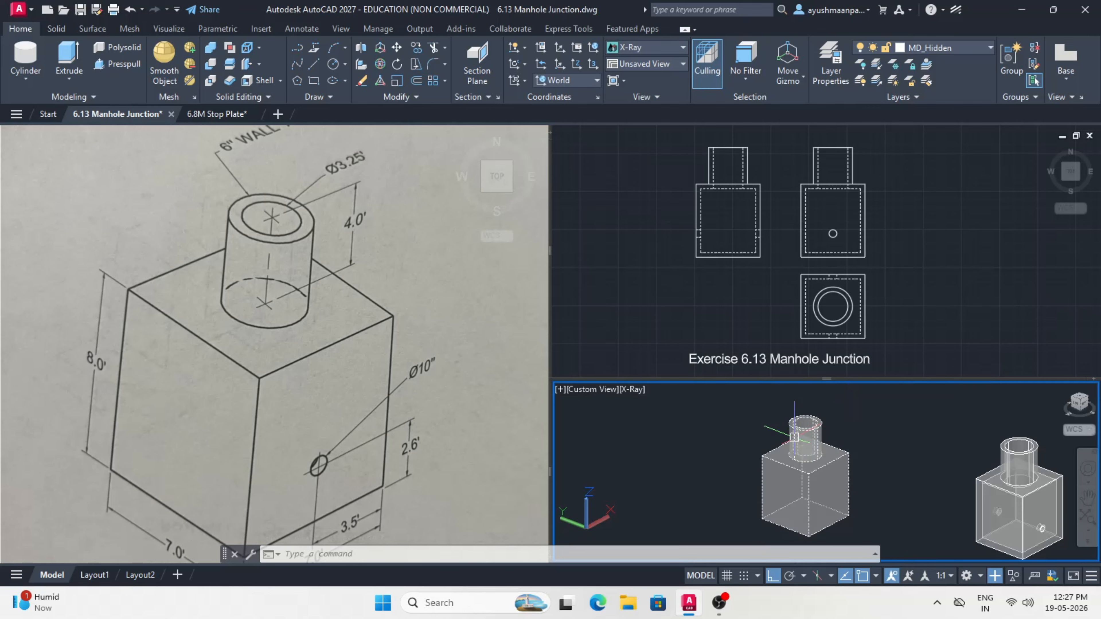
# Step: Union the shelled cylinder and the box into one solid
pyautogui.click(807, 437)
pyautogui.write('uni')
pyautogui.press('Return')
pyautogui.click(872, 410)
pyautogui.click(797, 487)
pyautogui.press('Return')
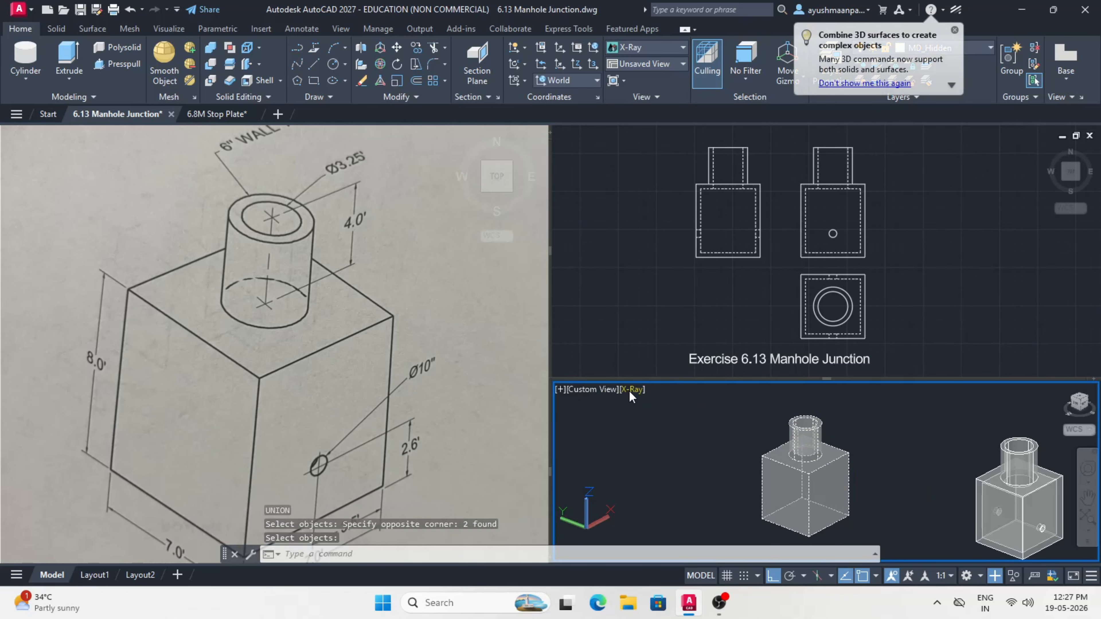
# Step: Set the 3D viewport's visual style to Conceptual
pyautogui.click(631, 390)
pyautogui.click(663, 236)
pyautogui.keyDown('shift'); pyautogui.moveTo(834, 449); pyautogui.dragTo(831, 460, button='middle'); pyautogui.keyUp('shift')
pyautogui.scroll(4, 830, 456)
# Step: Shell the combined solid with a 6-inch offset, removing the face at the floor of the tube
pyautogui.click(260, 81)
pyautogui.click(851, 454)
pyautogui.scroll(8, 785, 454)
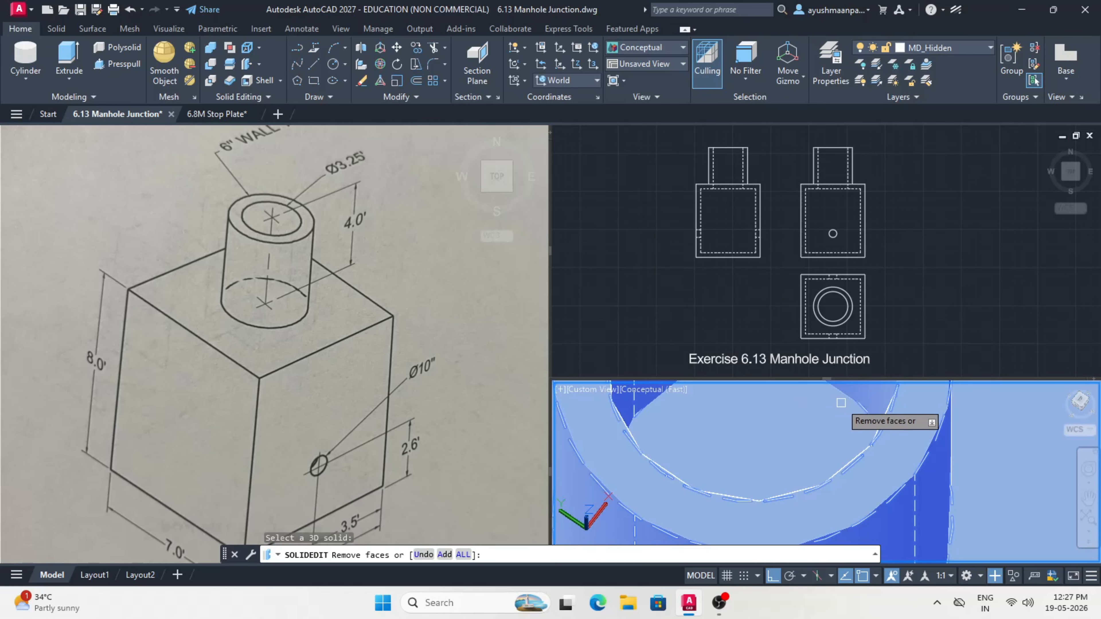
pyautogui.click(744, 441)
pyautogui.press('Return')
pyautogui.write('6')
pyautogui.press('Return')
pyautogui.press('Return')
pyautogui.press('Return')
pyautogui.scroll(-10, 745, 444)
pyautogui.keyDown('shift'); pyautogui.moveTo(763, 464); pyautogui.dragTo(765, 438, button='middle'); pyautogui.keyUp('shift')
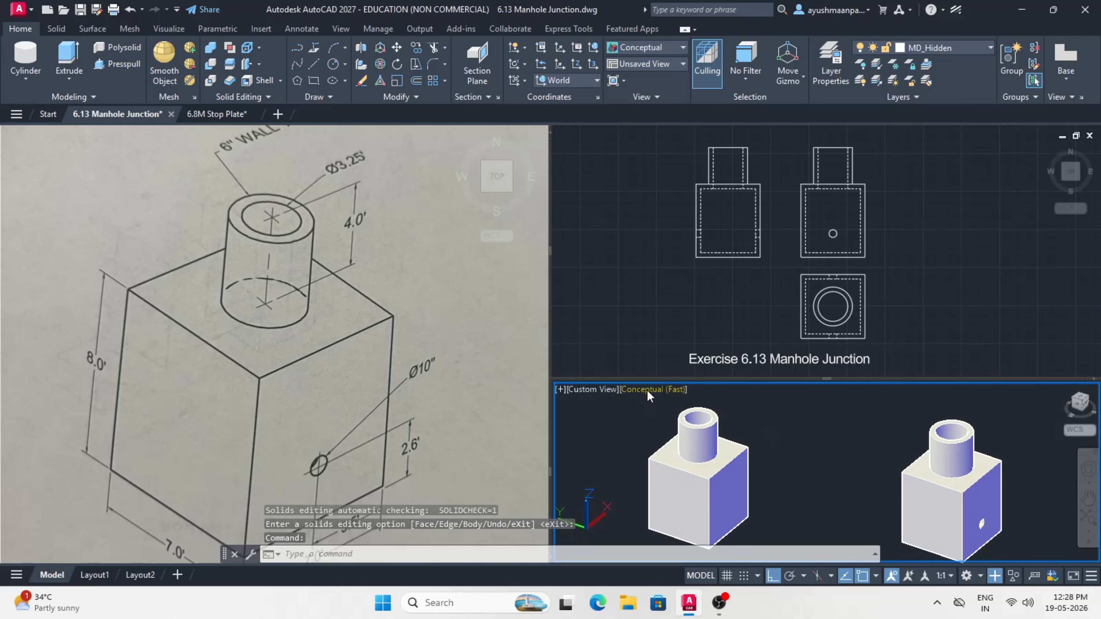
# Step: Set the 3D viewport's visual style back to X-Ray
pyautogui.click(646, 391)
pyautogui.click(670, 368)
pyautogui.scroll(4, 745, 462)
pyautogui.write('cyl')
pyautogui.press('Return')
pyautogui.scroll(3, 765, 466)
pyautogui.click(757, 469)
pyautogui.press('Escape')
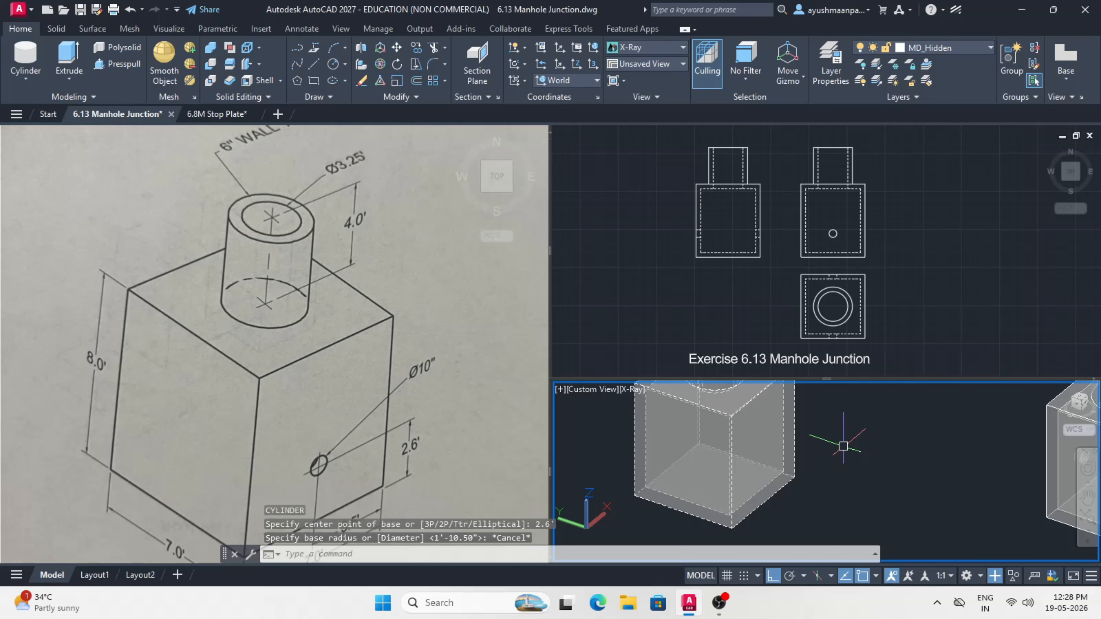
# Step: Add a 10-inch diameter cylinder through the box, centred 2.6' above the side face's bottom edge midpoint, and start subtracting it
pyautogui.write('cyl')
pyautogui.press('Return')
pyautogui.write("2.6'")
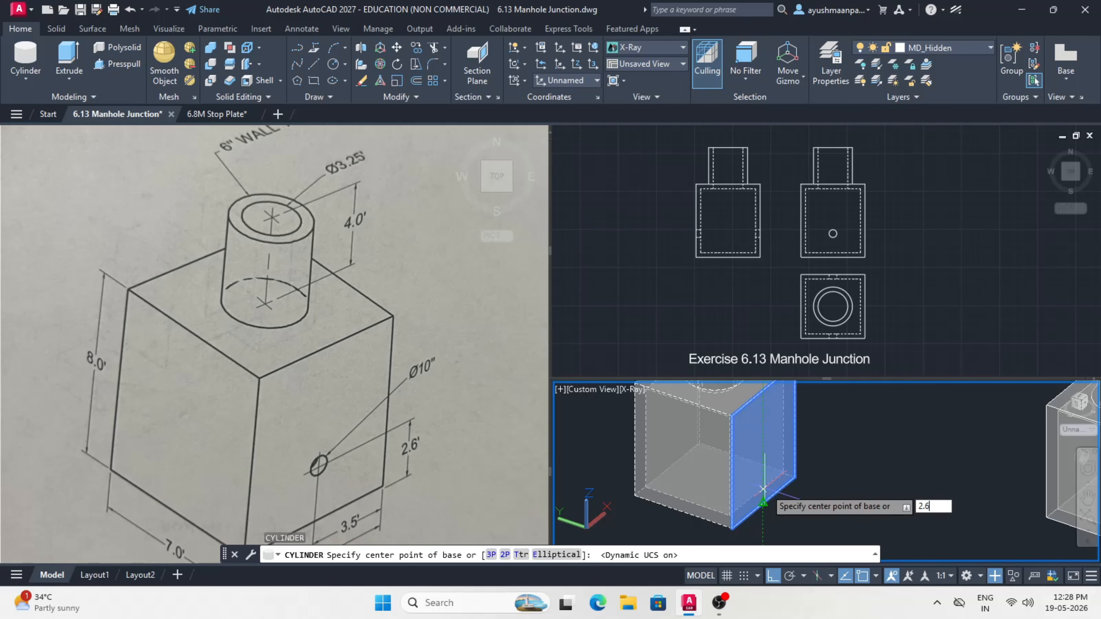
pyautogui.press('Return')
pyautogui.write('d')
pyautogui.press('Return')
pyautogui.write('10')
pyautogui.press('Return')
pyautogui.scroll(-3, 815, 486)
pyautogui.click(638, 443)
pyautogui.write('su')
pyautogui.press('Return')
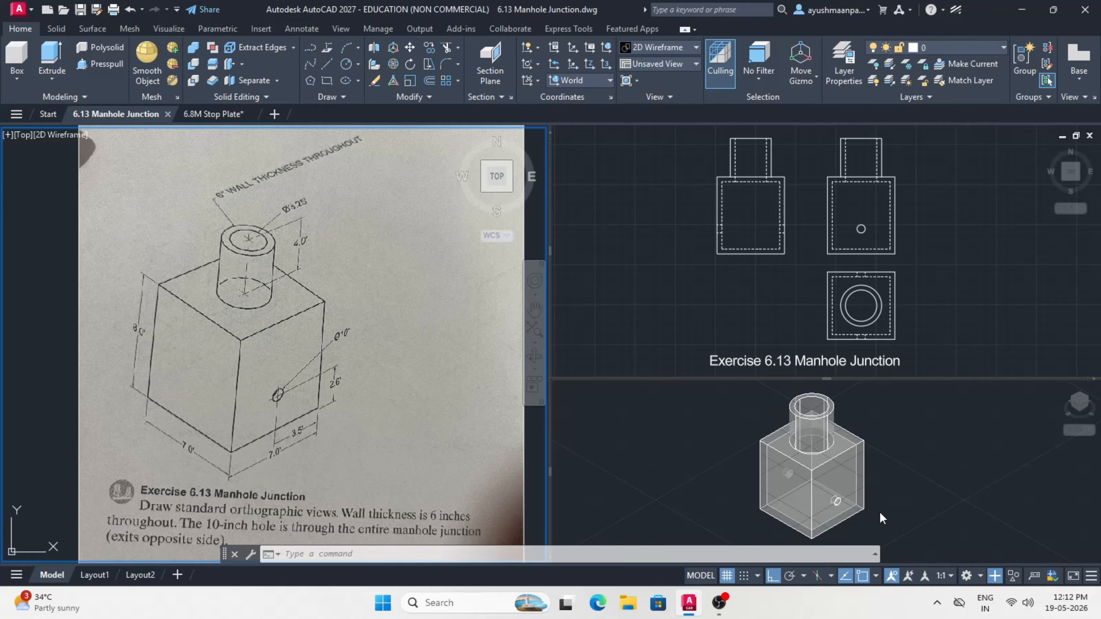
# Step: Configure the drawing units with Engineering lengths at 0'-0.00" precision and inches as the insertion scale
pyautogui.click(973, 304)
pyautogui.moveTo(973, 304); pyautogui.dragTo(598, 279, button='middle')
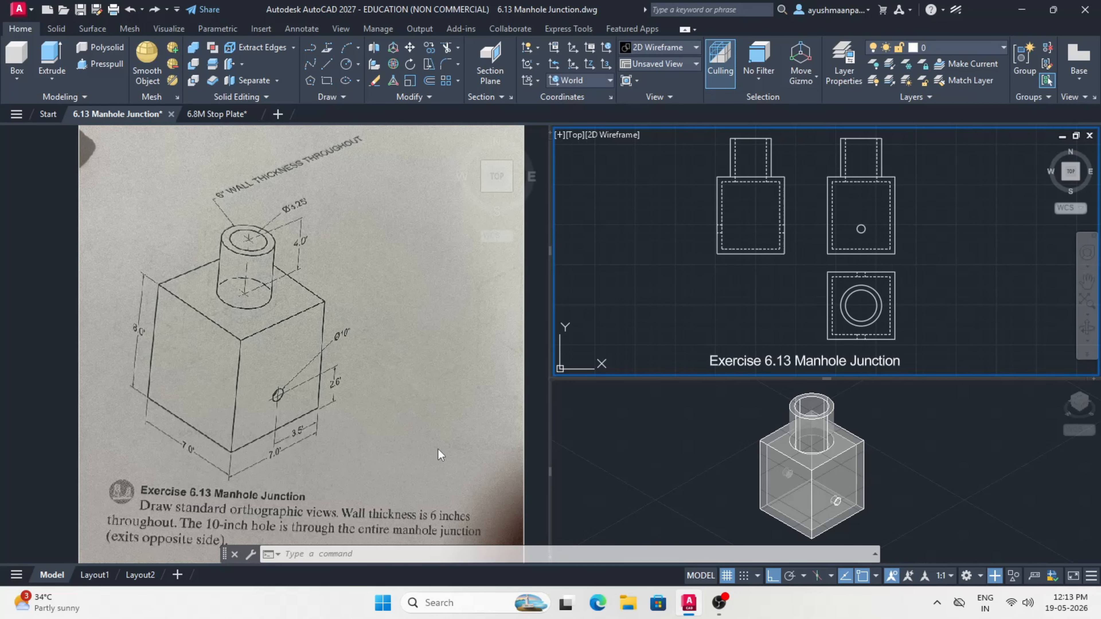
pyautogui.write('un')
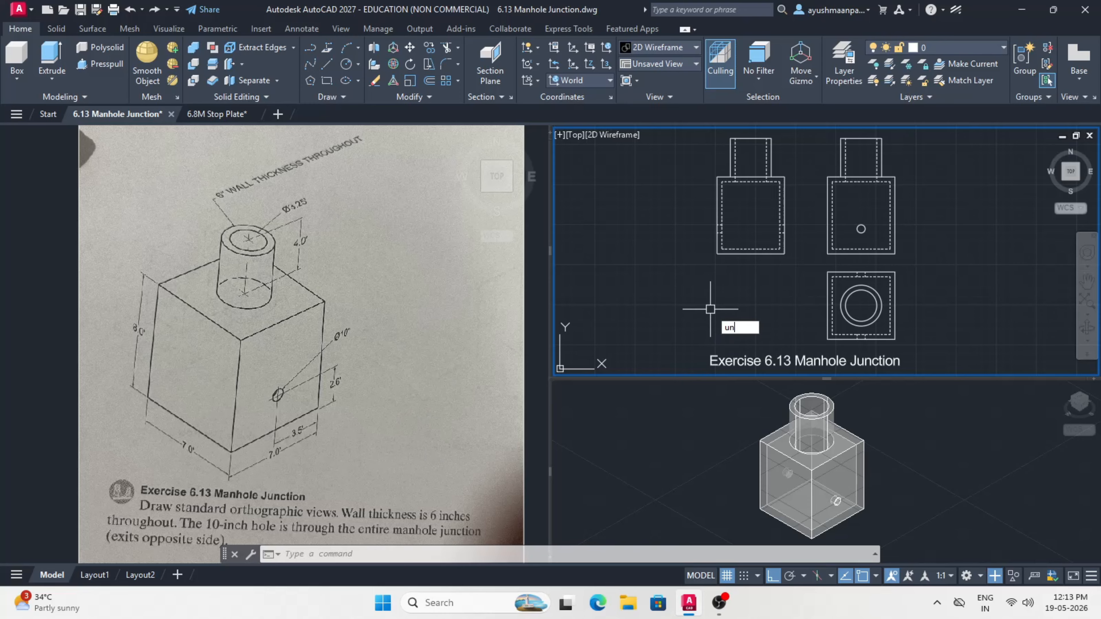
pyautogui.press('Return')
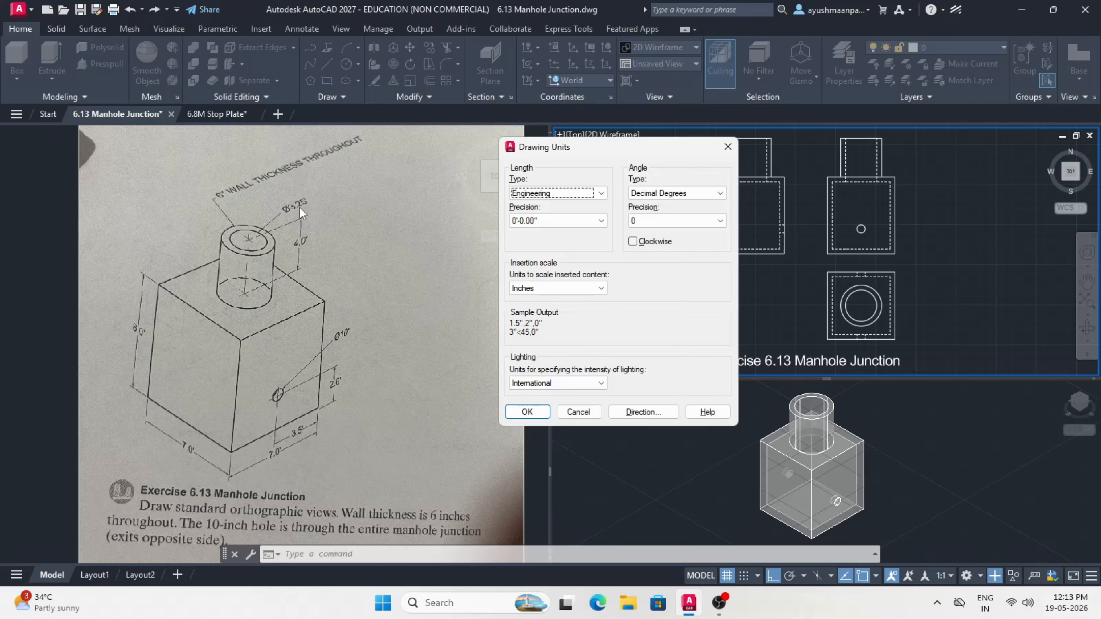
pyautogui.click(563, 222)
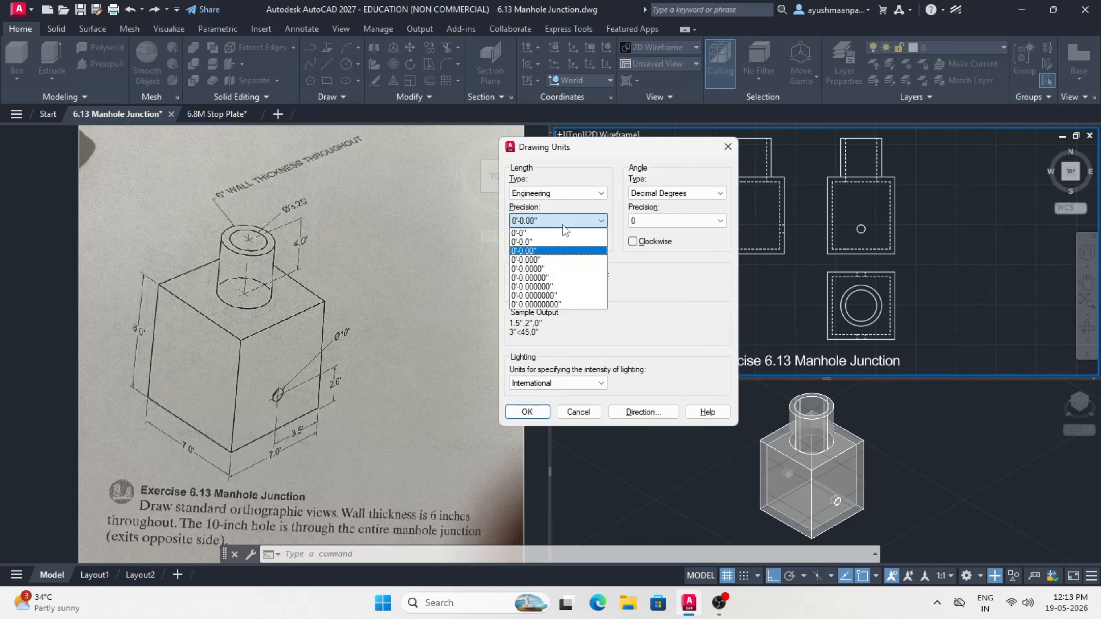
pyautogui.click(536, 251)
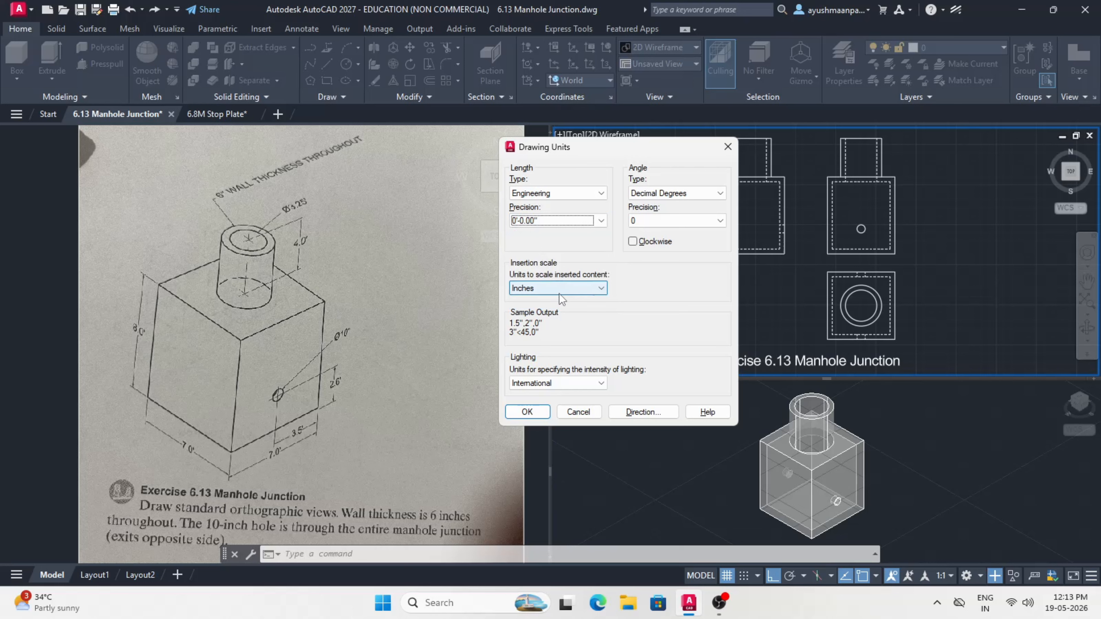
pyautogui.click(528, 411)
# Step: Turn off the grid in the 3D viewport and set the manhole junction model to its top view
pyautogui.moveTo(990, 238); pyautogui.dragTo(646, 257, button='middle')
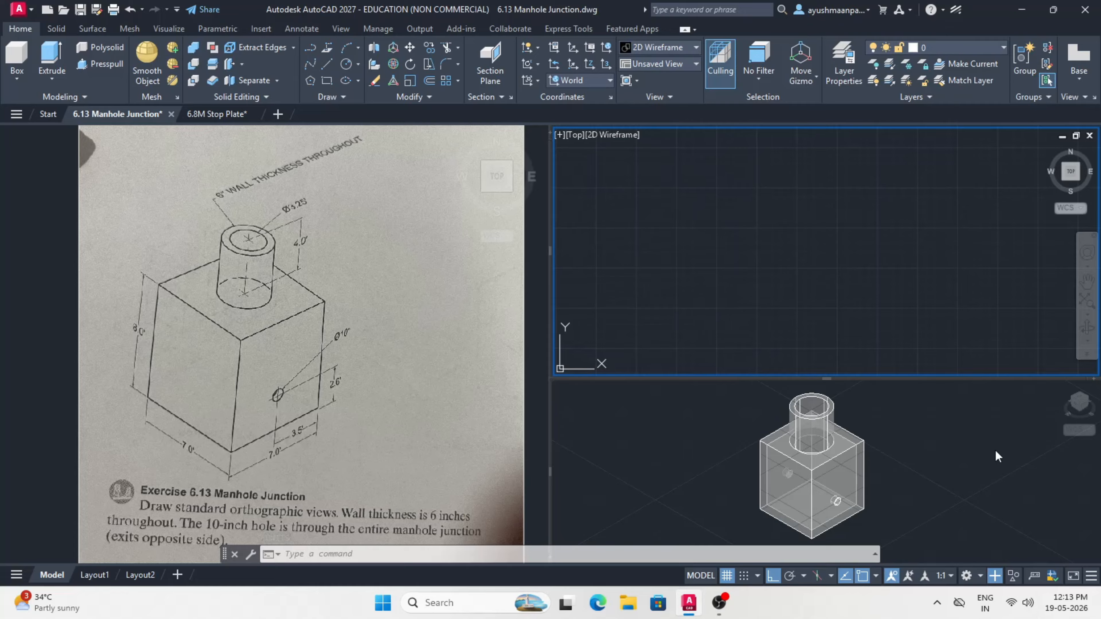
pyautogui.keyDown('shift'); pyautogui.moveTo(950, 468); pyautogui.dragTo(936, 489, button='middle'); pyautogui.keyUp('shift')
pyautogui.press('F7')
pyautogui.scroll(2, 854, 472)
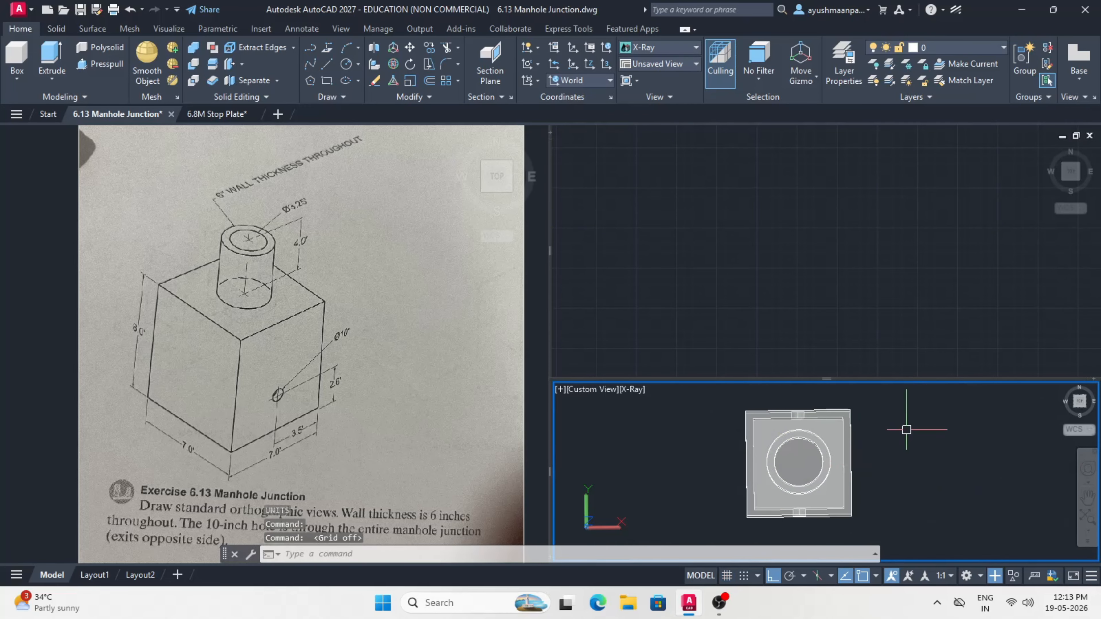
pyautogui.click(1080, 402)
pyautogui.scroll(6, 869, 468)
# Step: Draw a 7' by 7' rectangle in an empty area of the 2D viewport as the top view's outline
pyautogui.click(878, 288)
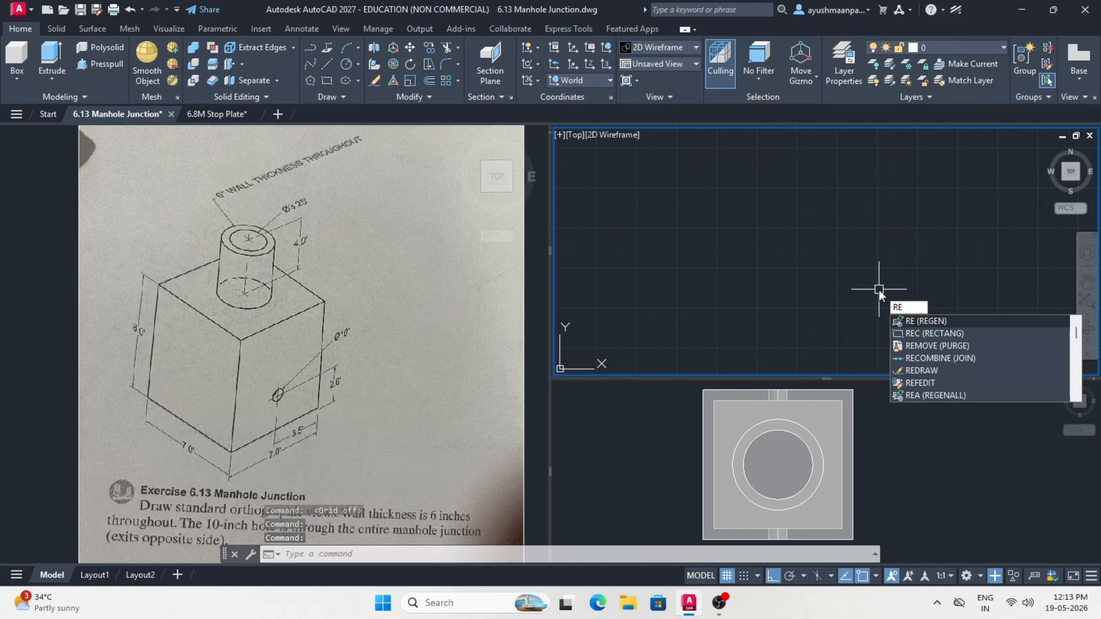
pyautogui.write('c')
pyautogui.press('Return')
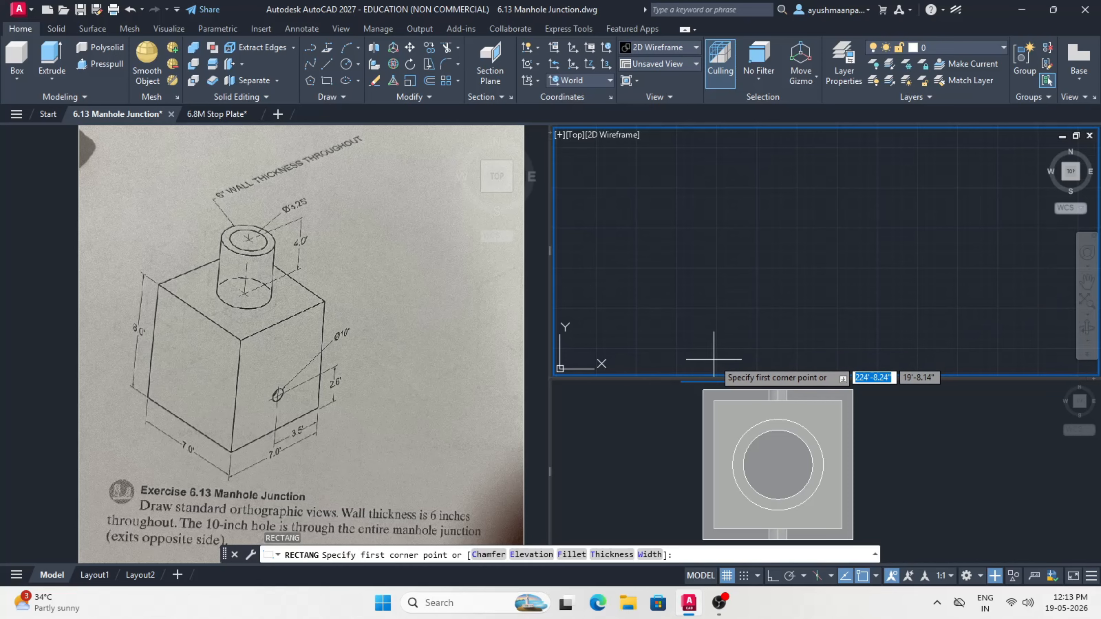
pyautogui.click(714, 352)
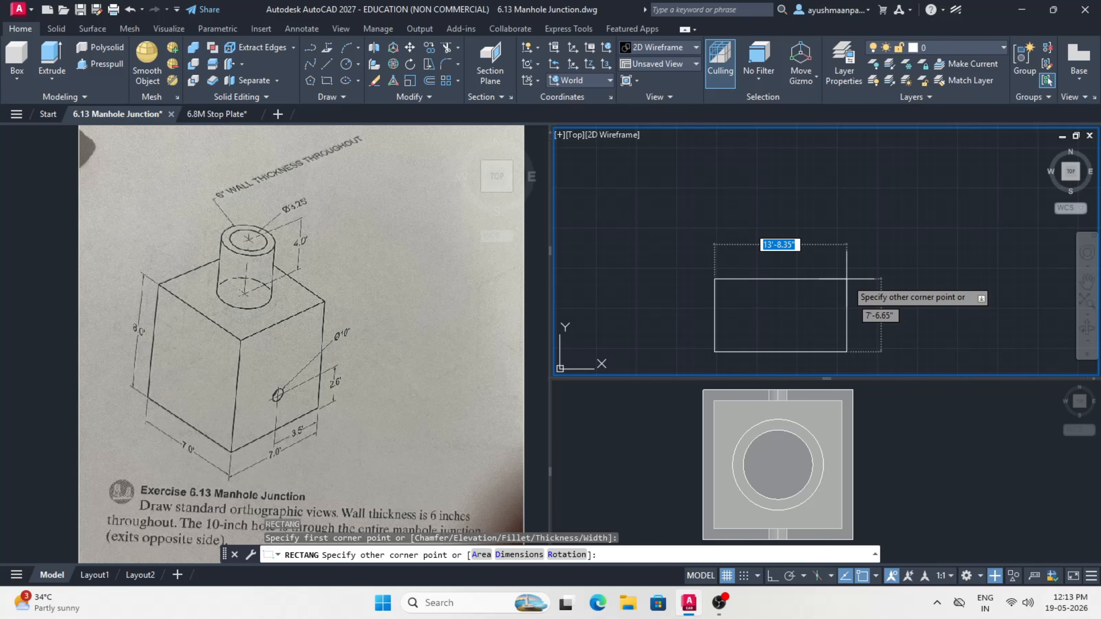
pyautogui.write('d')
pyautogui.press('Return')
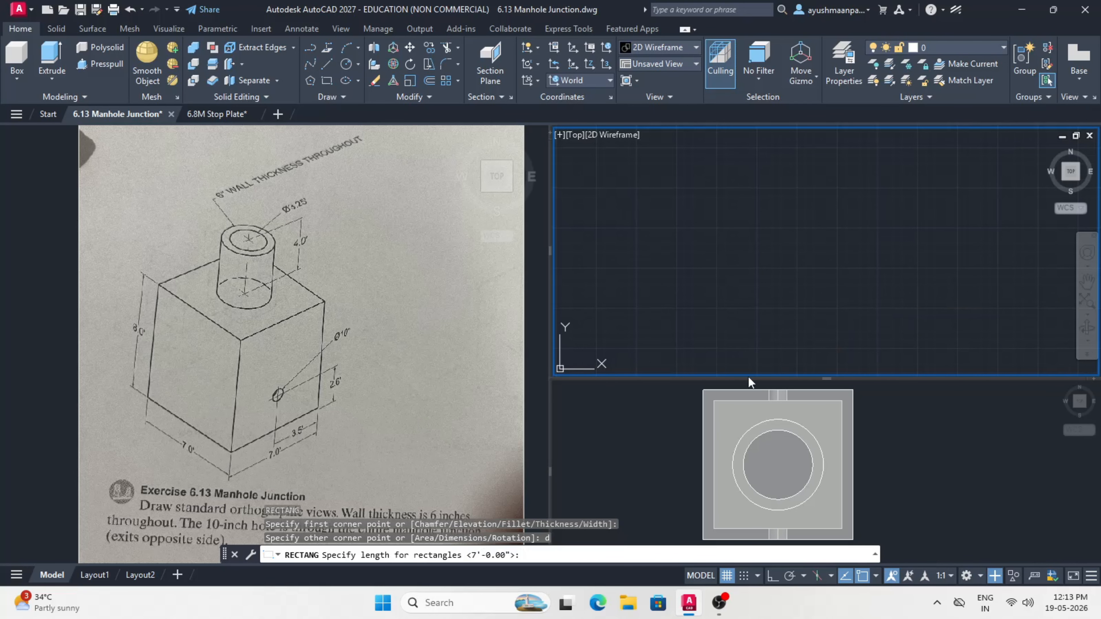
pyautogui.write('7')
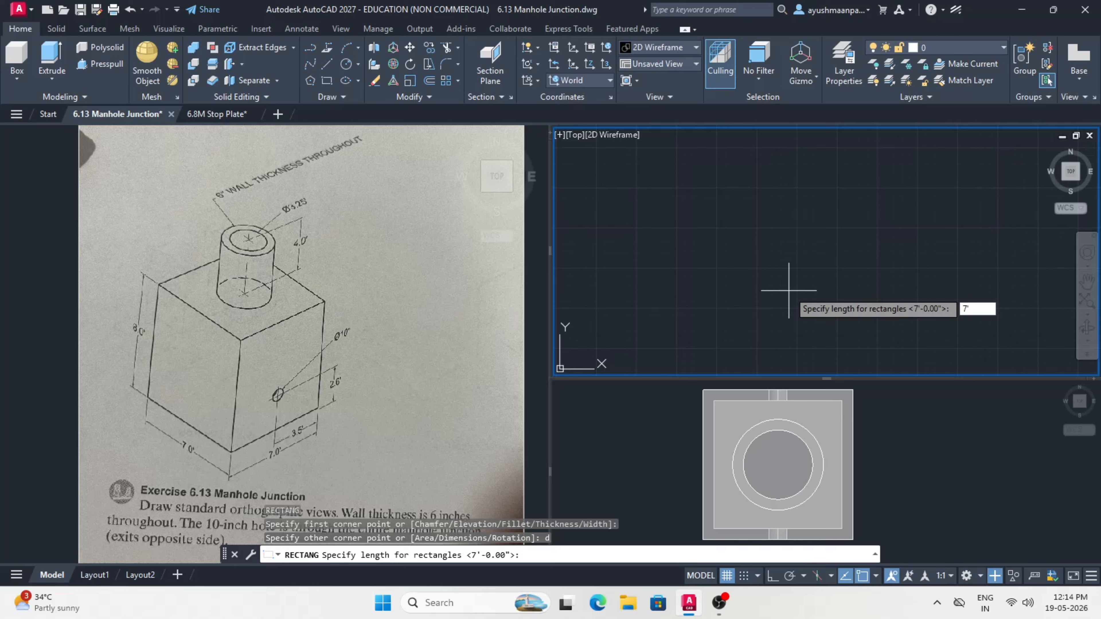
pyautogui.press('Return')
pyautogui.write('7')
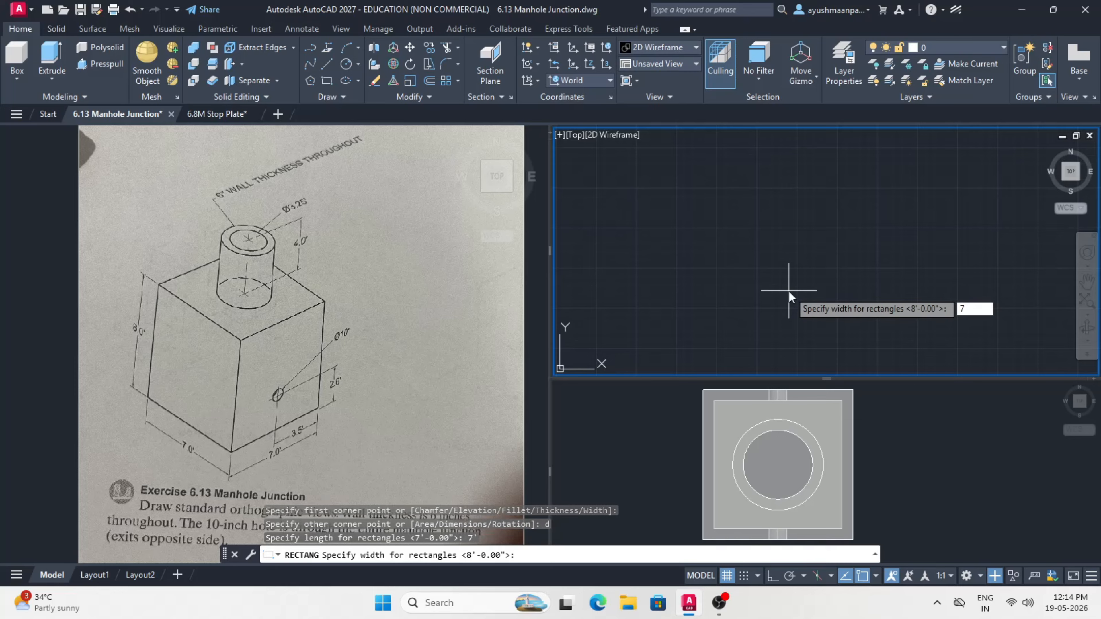
pyautogui.write("'")
pyautogui.press('Return')
pyautogui.click(791, 275)
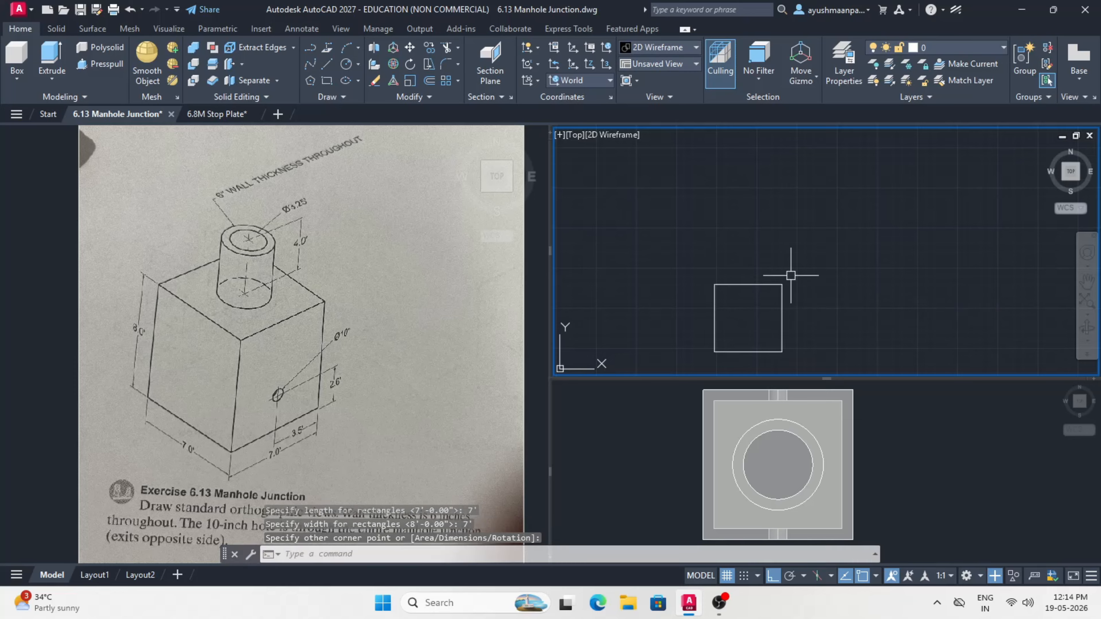
# Step: Make MD_Hidden the current layer and offset the square 6 inches inward for the hidden inner walls
pyautogui.click(987, 50)
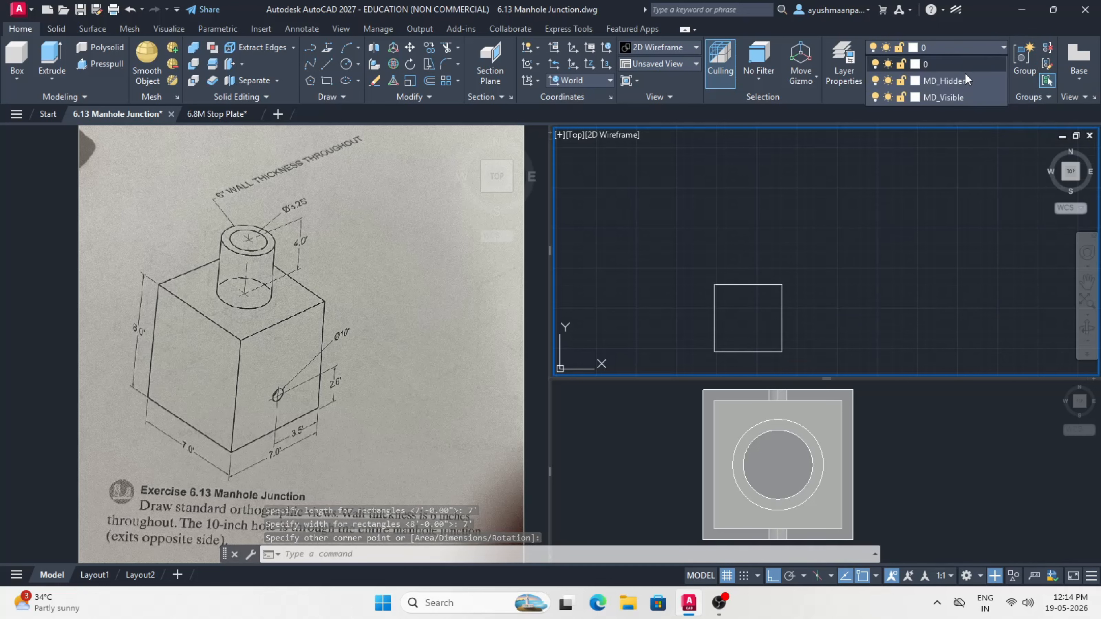
pyautogui.click(960, 88)
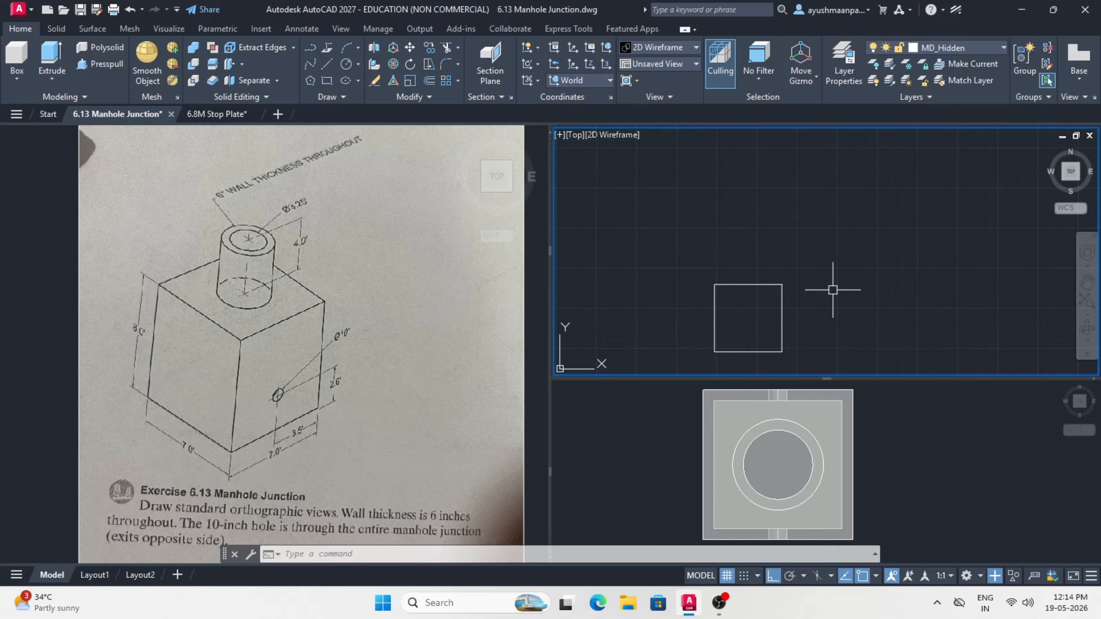
pyautogui.write('o')
pyautogui.press('Return')
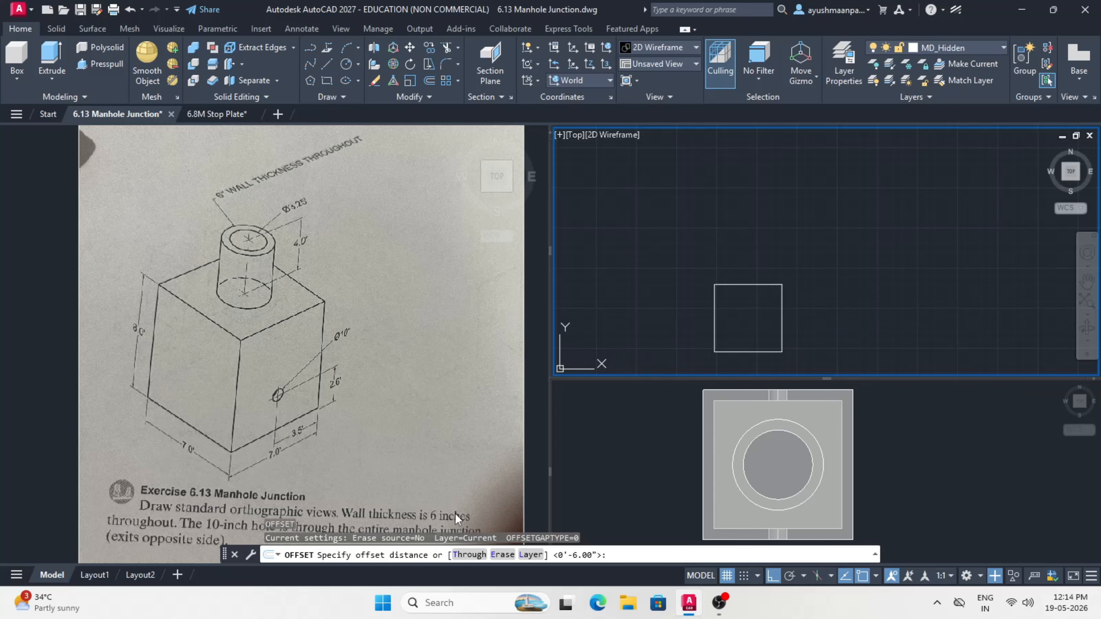
pyautogui.write('6')
pyautogui.press('Return')
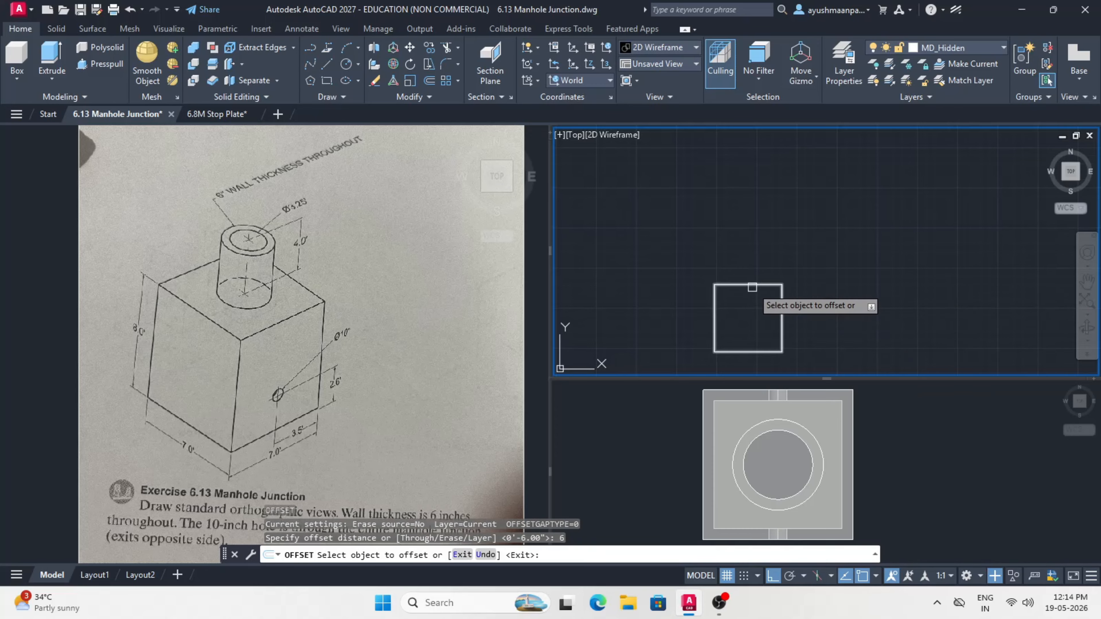
pyautogui.click(714, 326)
pyautogui.click(740, 349)
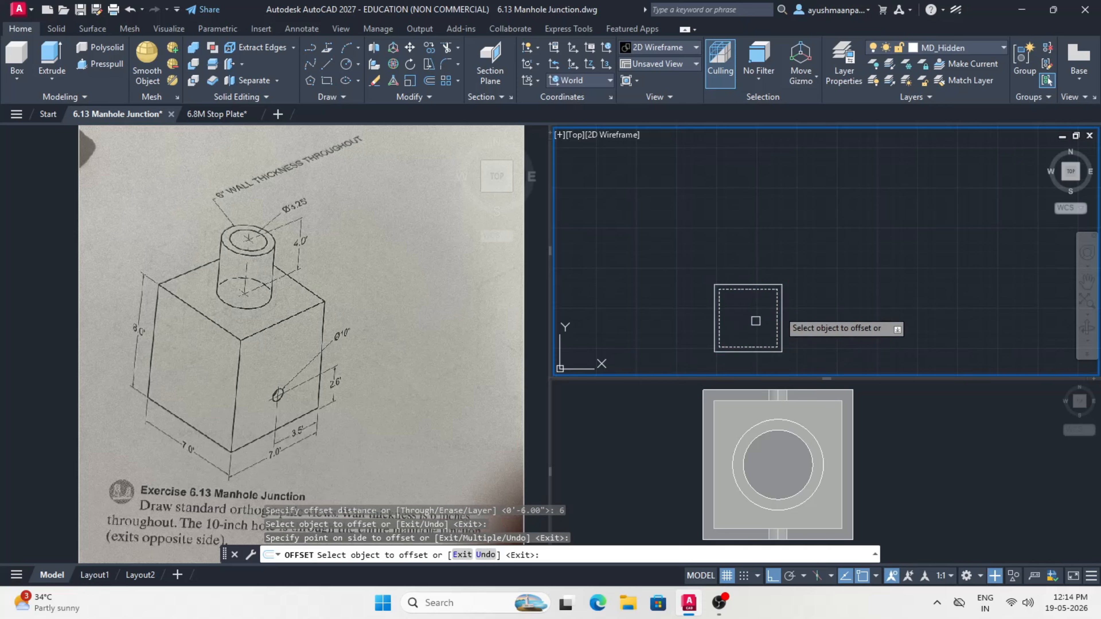
pyautogui.press('Return')
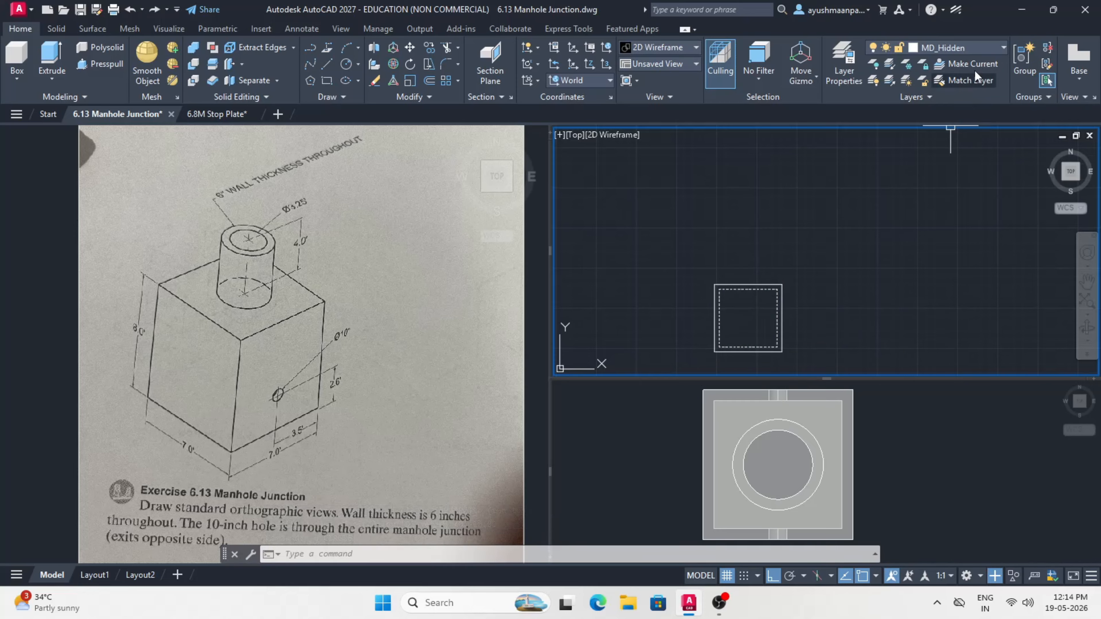
# Step: Make layer 0 current and draw a 3.25' diameter circle at the centre of the square
pyautogui.click(957, 49)
pyautogui.click(954, 66)
pyautogui.scroll(2, 272, 225)
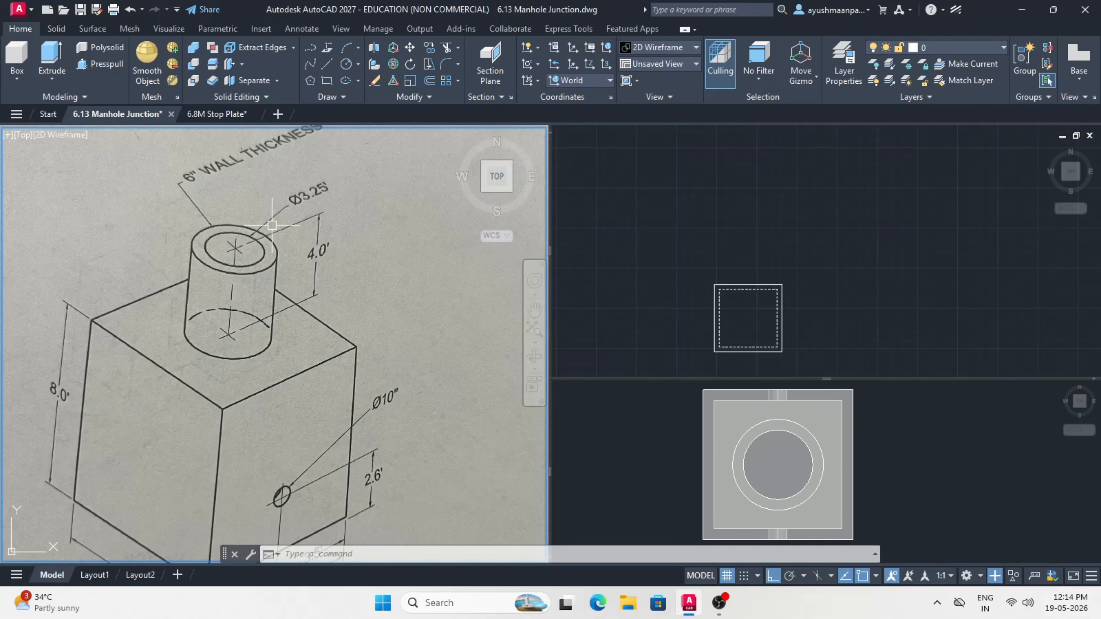
pyautogui.click(814, 245)
pyautogui.write('c')
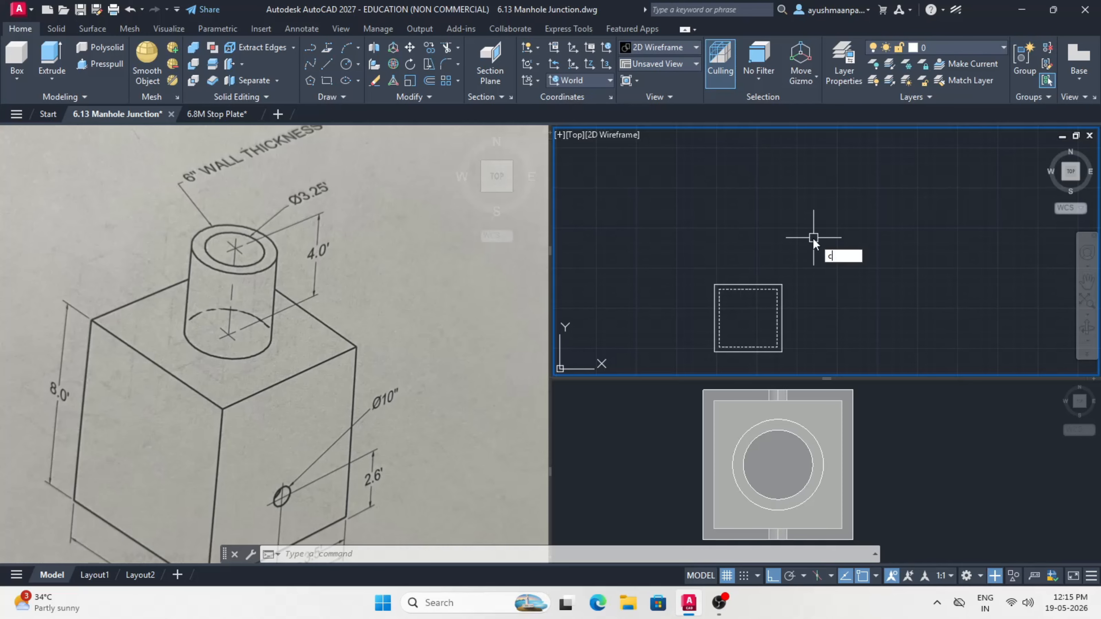
pyautogui.press('Return')
pyautogui.scroll(2, 748, 346)
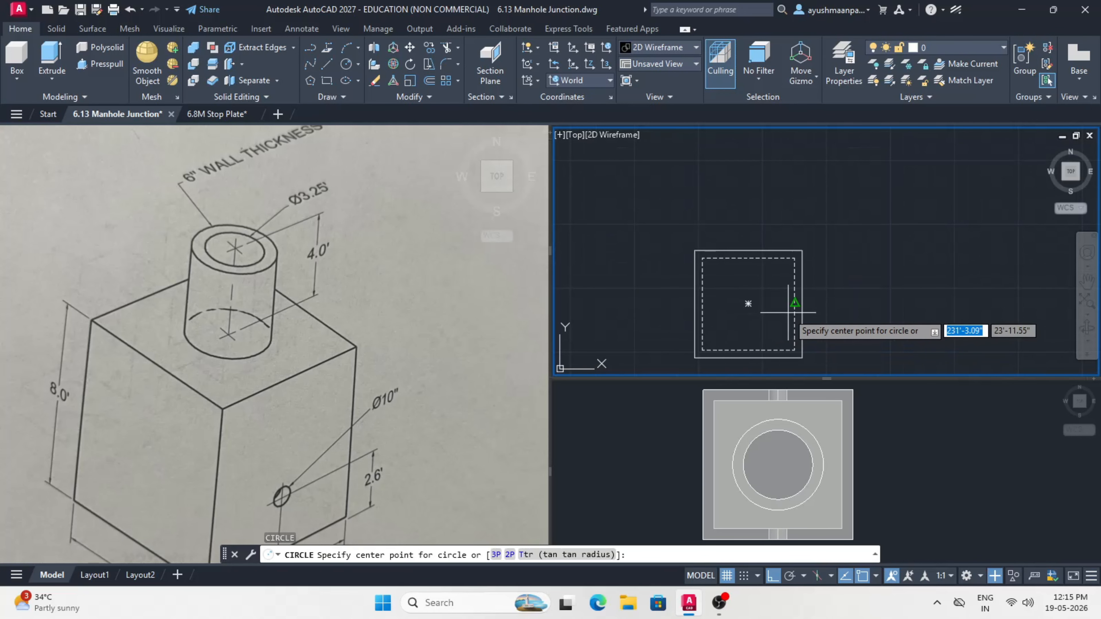
pyautogui.click(748, 304)
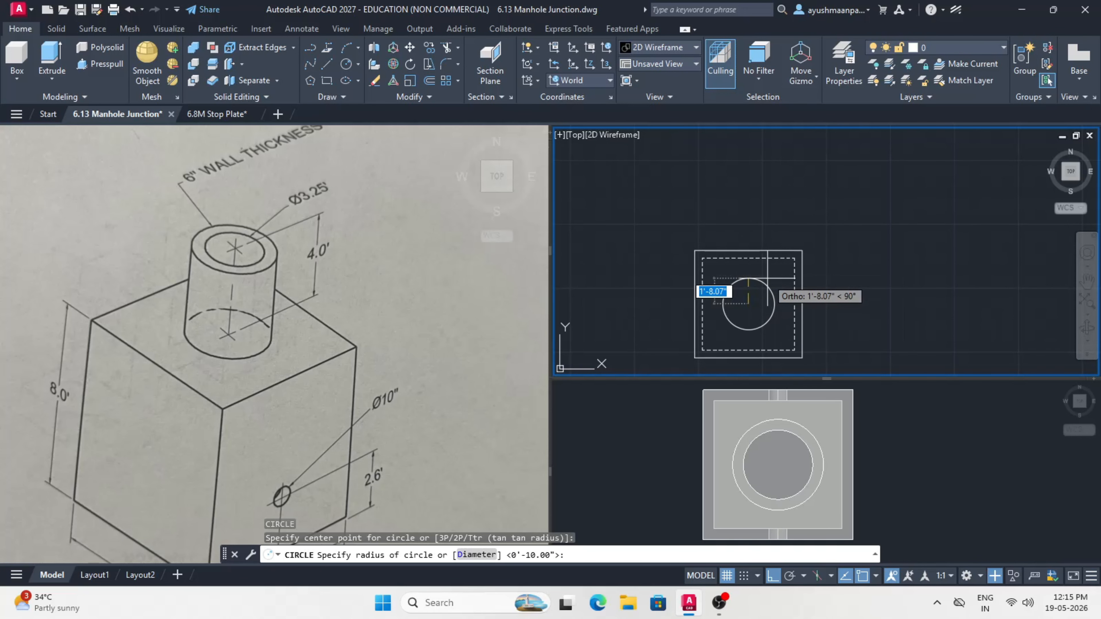
pyautogui.write('d')
pyautogui.press('Return')
pyautogui.write("3.25'")
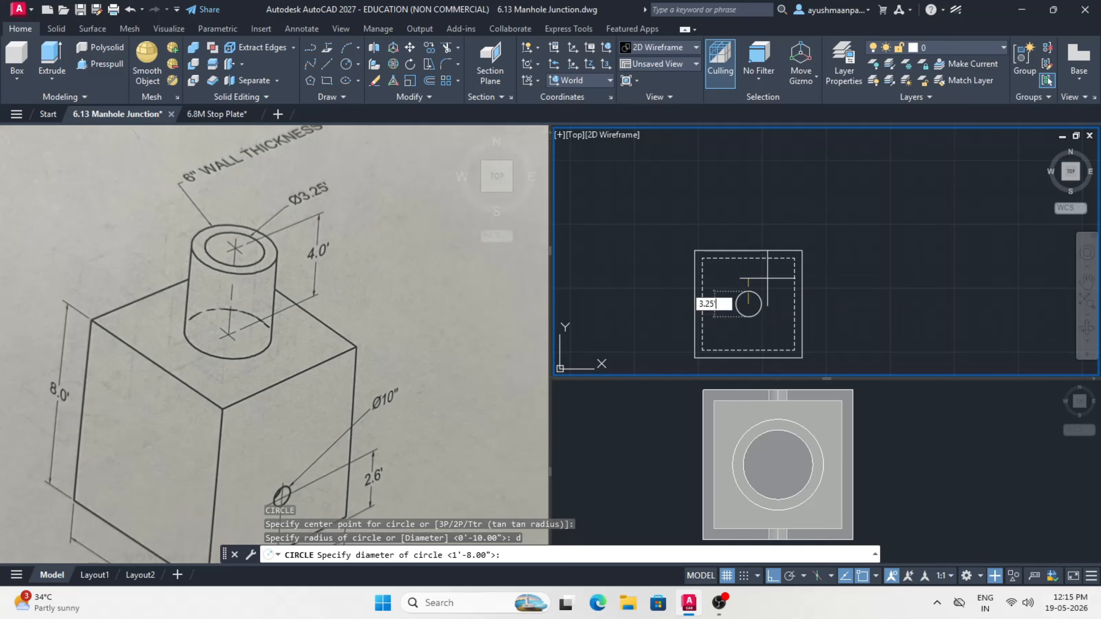
pyautogui.press('Return')
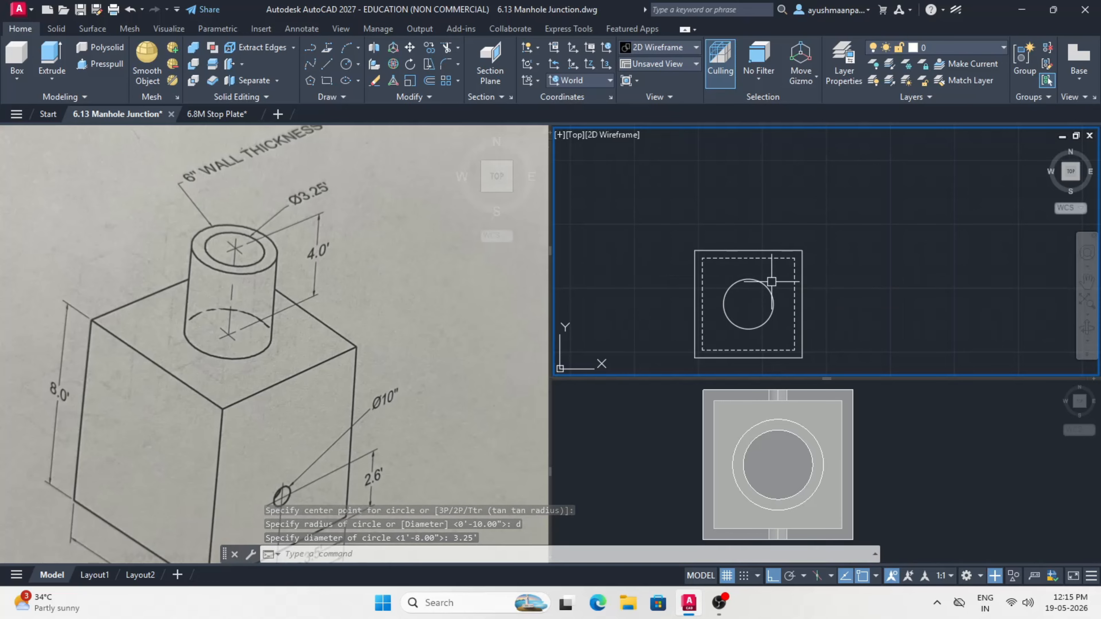
# Step: Offset the 3.25' circle 6 inches outward to form the pipe's outer wall in the top view
pyautogui.write('o')
pyautogui.press('Return')
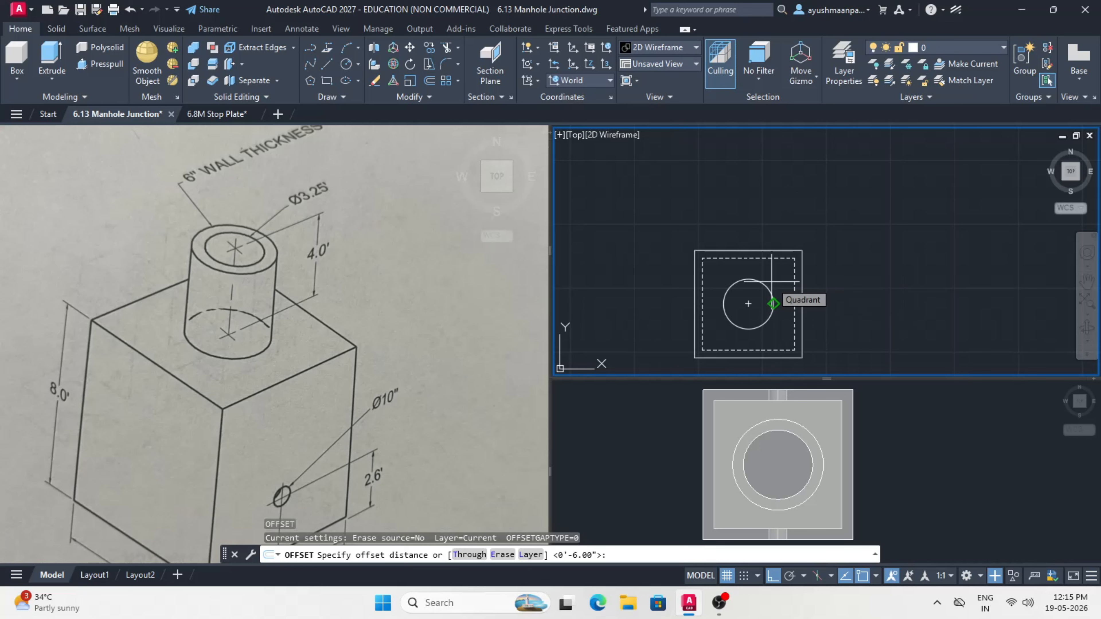
pyautogui.press('Return')
pyautogui.click(764, 281)
pyautogui.click(840, 201)
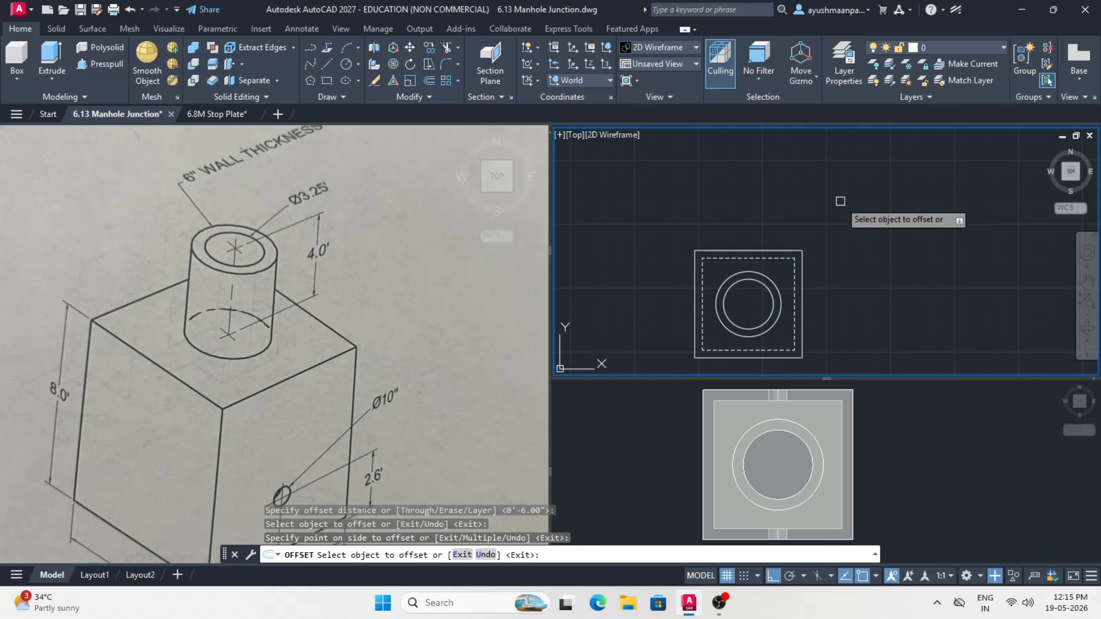
pyautogui.press('Return')
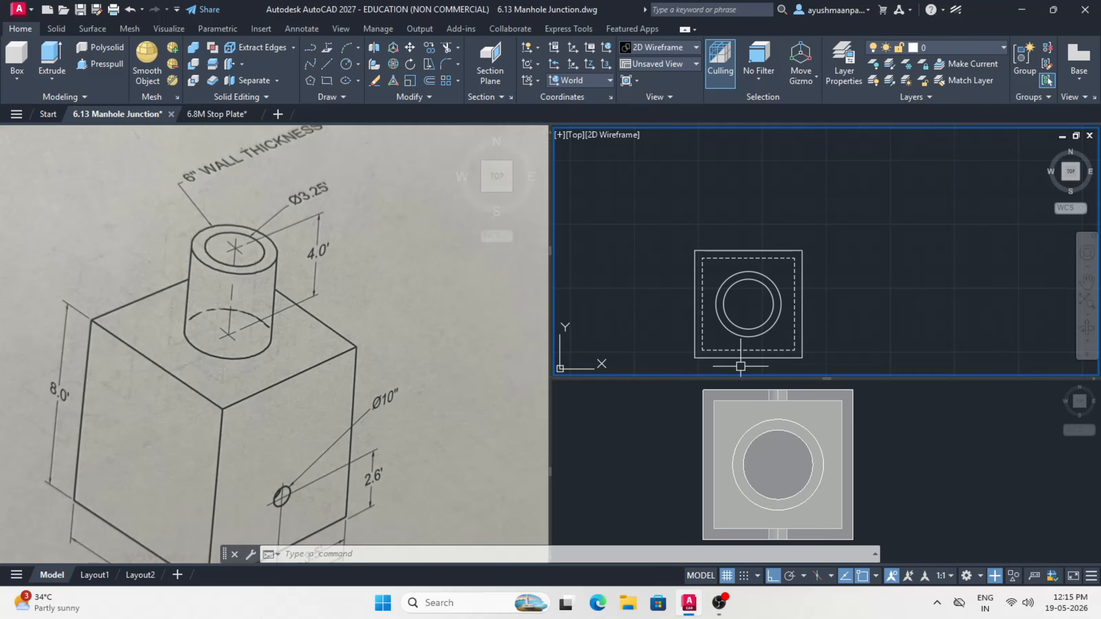
# Step: Make MD_Hidden the current layer and draw a line across the top view's lower wall, 5 inches right of the edge's midpoint
pyautogui.scroll(2, 740, 367)
pyautogui.write('l')
pyautogui.press('Return')
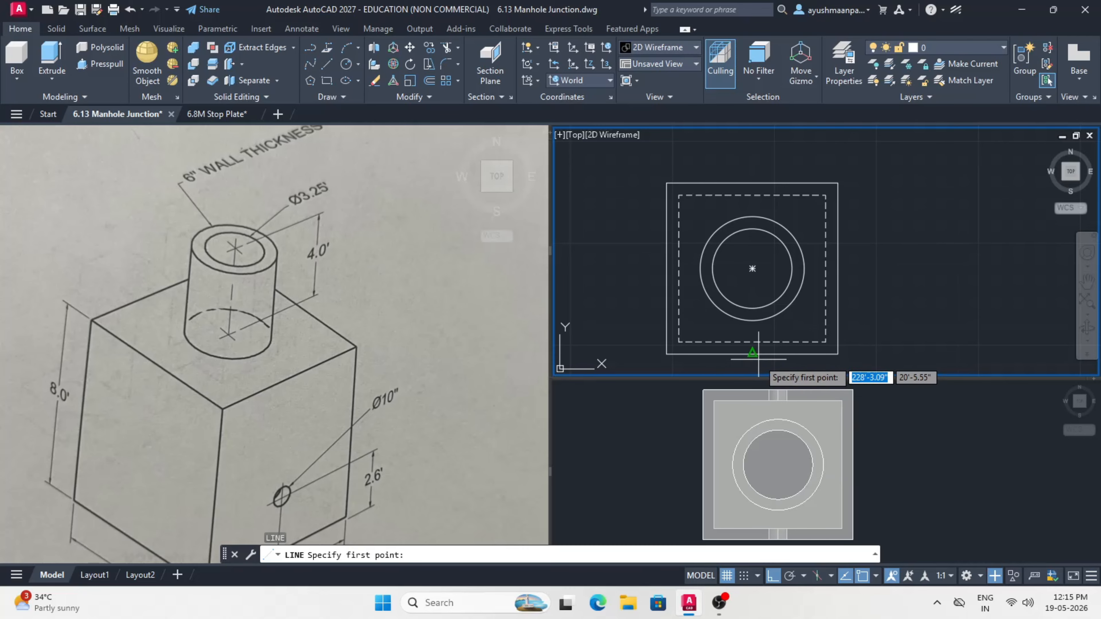
pyautogui.click(985, 45)
pyautogui.click(956, 82)
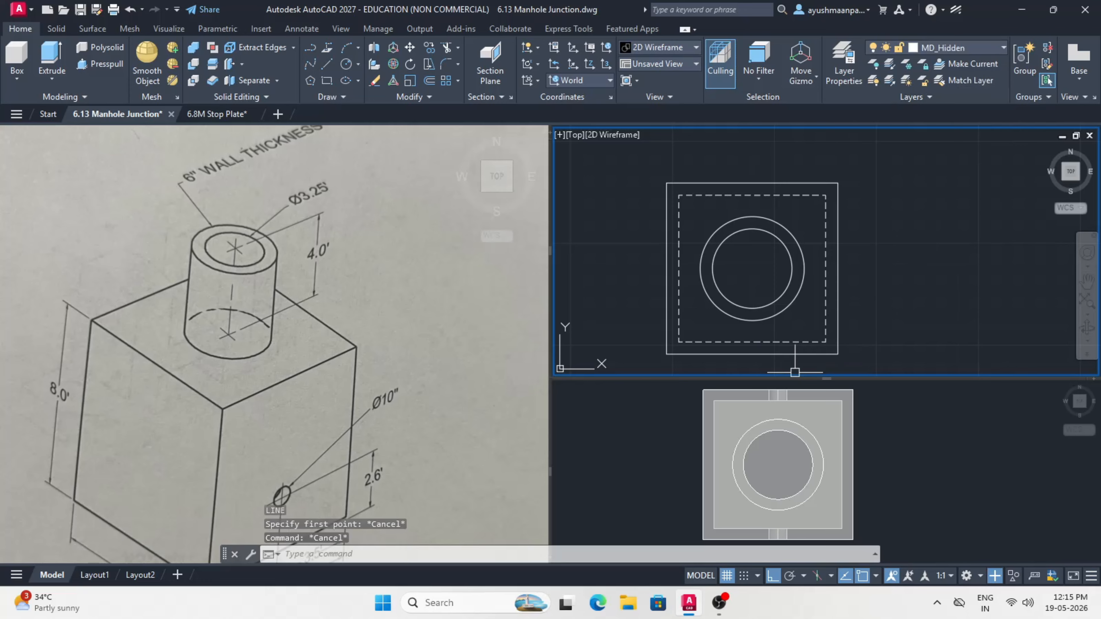
pyautogui.write('l')
pyautogui.press('Return')
pyautogui.scroll(2, 765, 374)
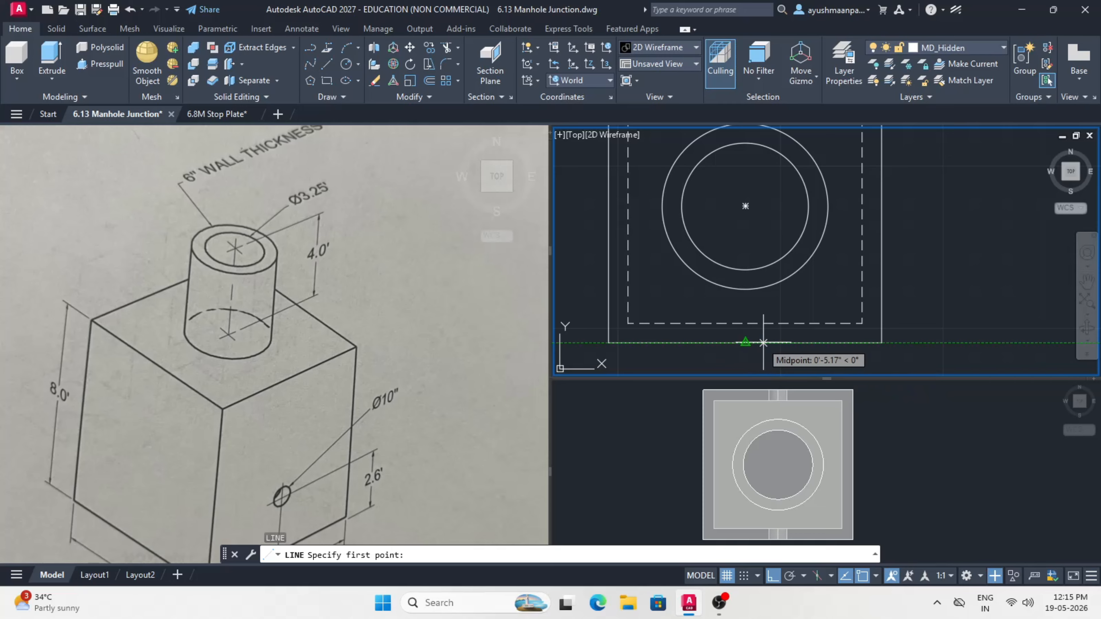
pyautogui.write('5')
pyautogui.press('Return')
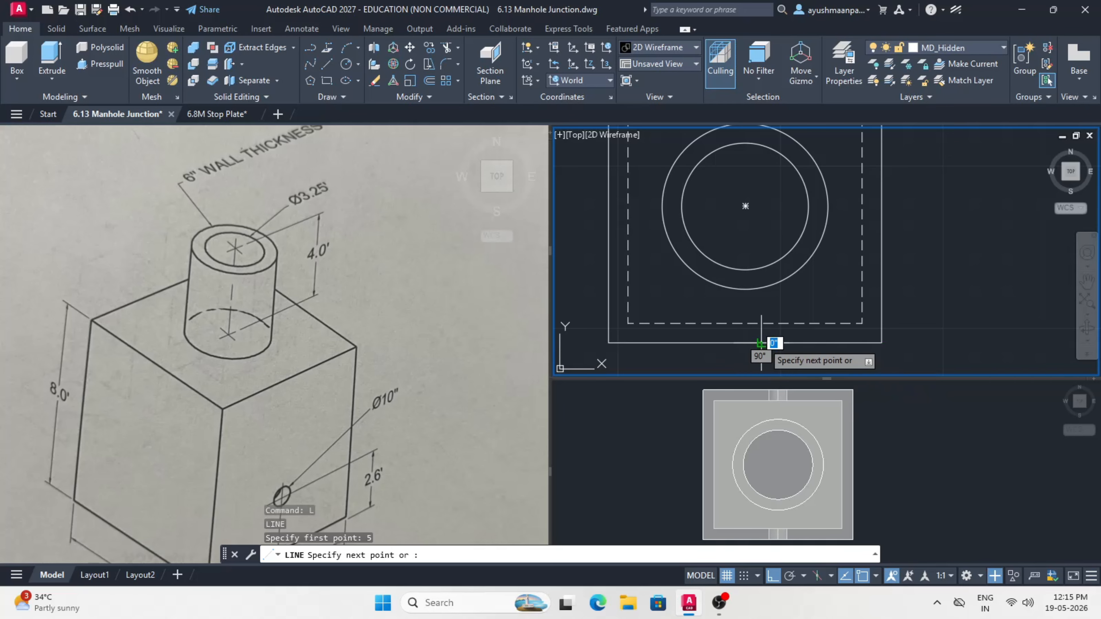
pyautogui.scroll(2, 764, 341)
pyautogui.click(759, 312)
pyautogui.press('Return')
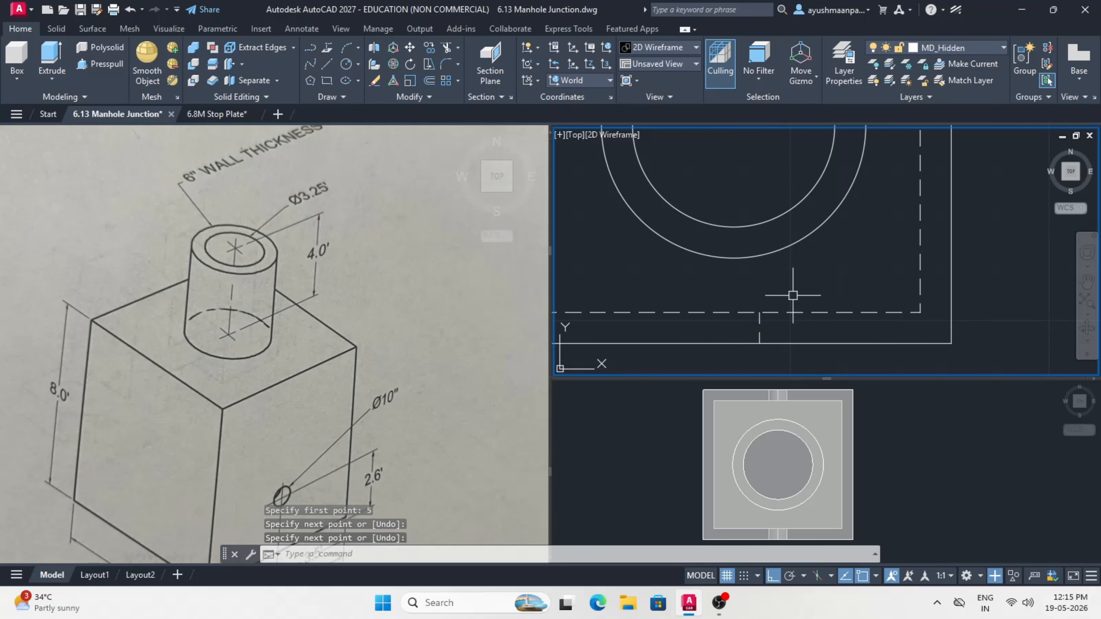
# Step: Mirror the short hidden line about the square's vertical centreline, keeping the original, to form both hole edges
pyautogui.write('mi')
pyautogui.press('Return')
pyautogui.click(759, 323)
pyautogui.press('Return')
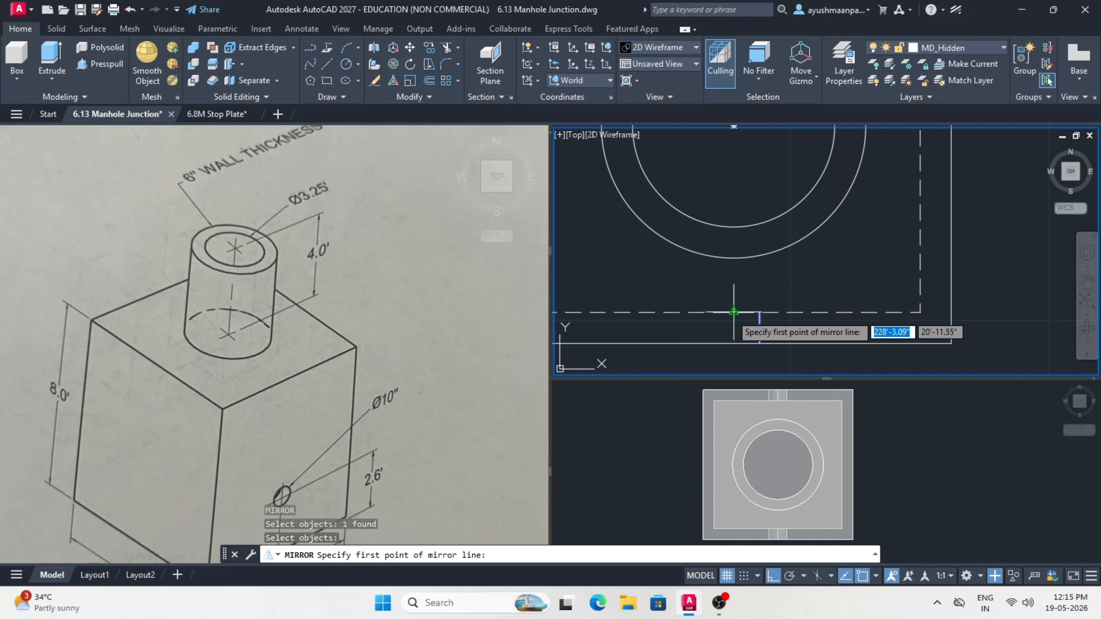
pyautogui.click(733, 307)
pyautogui.click(732, 316)
pyautogui.press('Return')
# Step: Mirror both hidden hole lines about the square's horizontal centreline onto the upper wall, keeping the originals
pyautogui.press('Return')
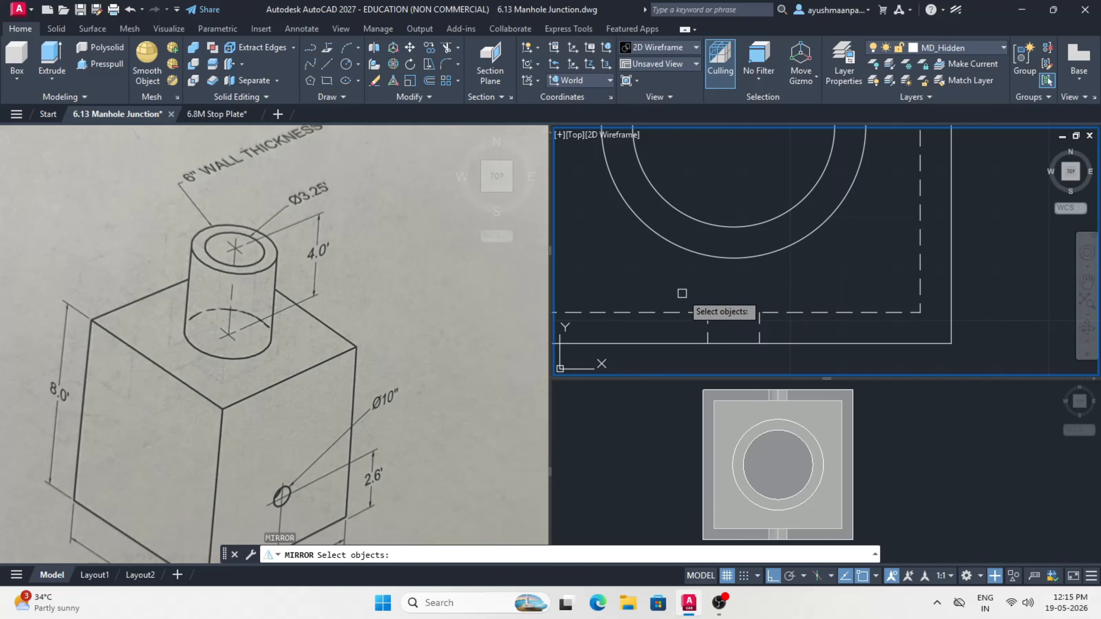
pyautogui.click(686, 287)
pyautogui.click(798, 374)
pyautogui.press('Return')
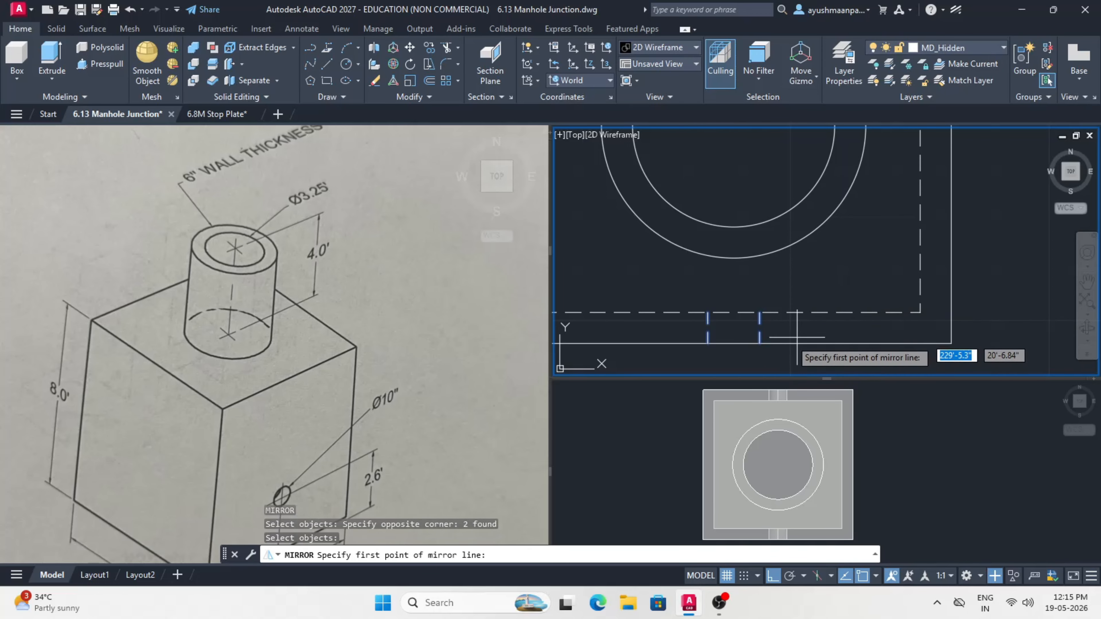
pyautogui.scroll(-4, 785, 342)
pyautogui.click(838, 258)
pyautogui.click(929, 253)
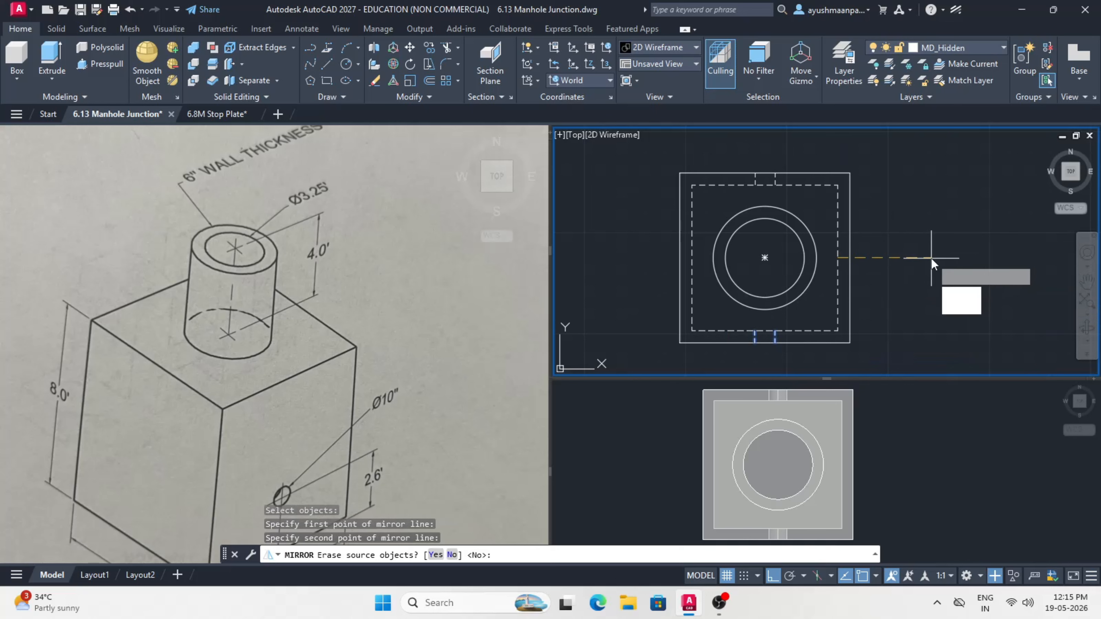
pyautogui.press('Return')
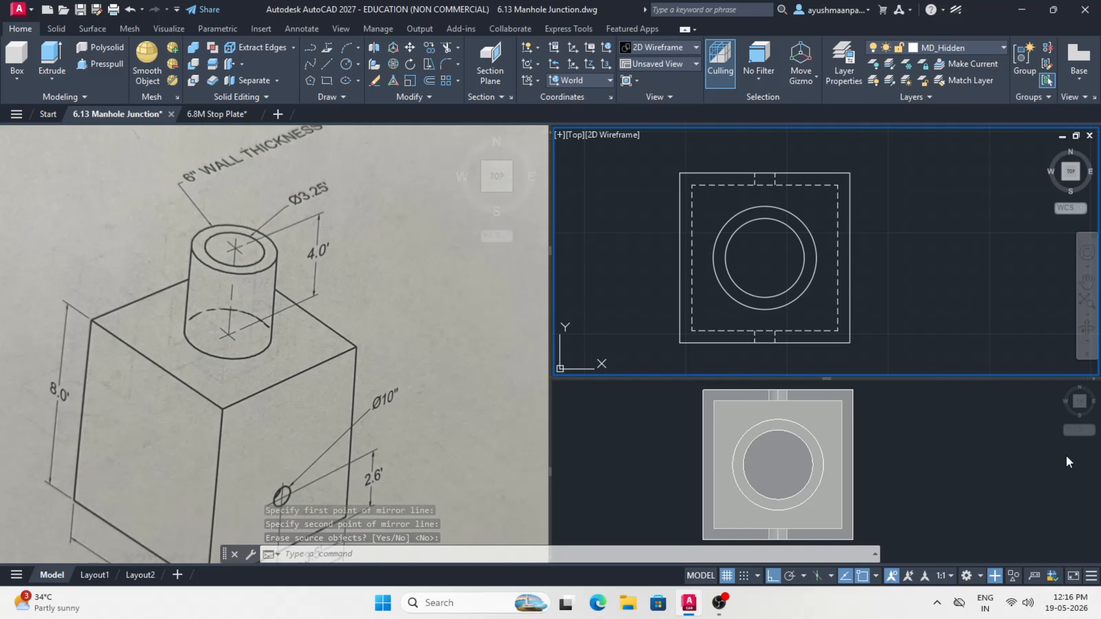
# Step: Orbit the 3D model to its front view and examine the block and hole dimensions on the reference drawing
pyautogui.click(954, 482)
pyautogui.keyDown('shift'); pyautogui.moveTo(956, 482); pyautogui.dragTo(887, 452, button='middle'); pyautogui.keyUp('shift')
pyautogui.scroll(-2, 901, 442)
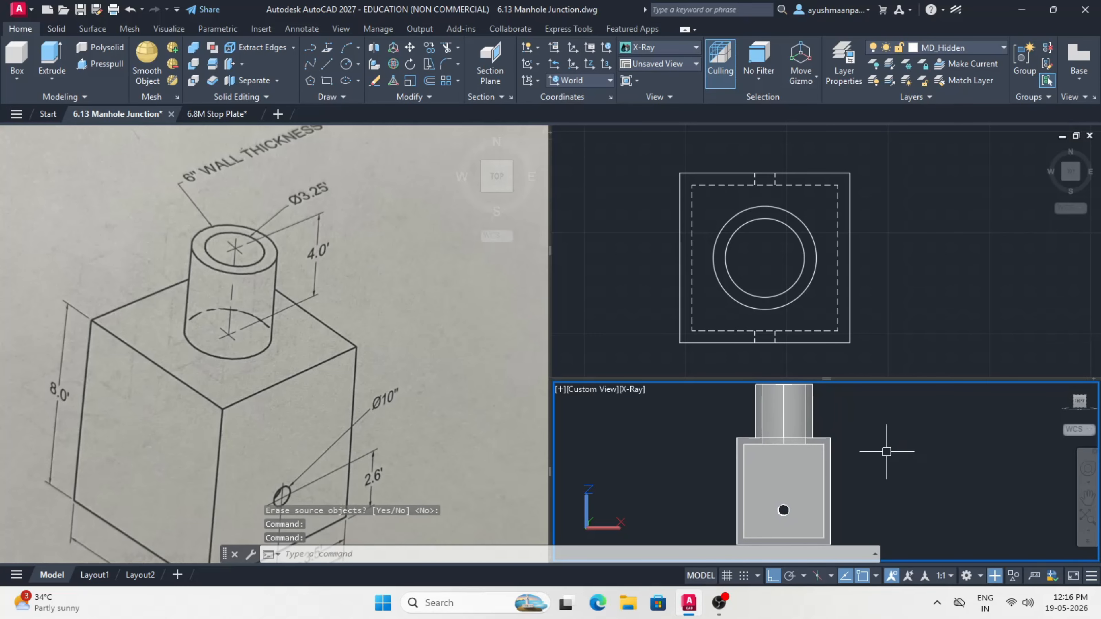
pyautogui.click(361, 397)
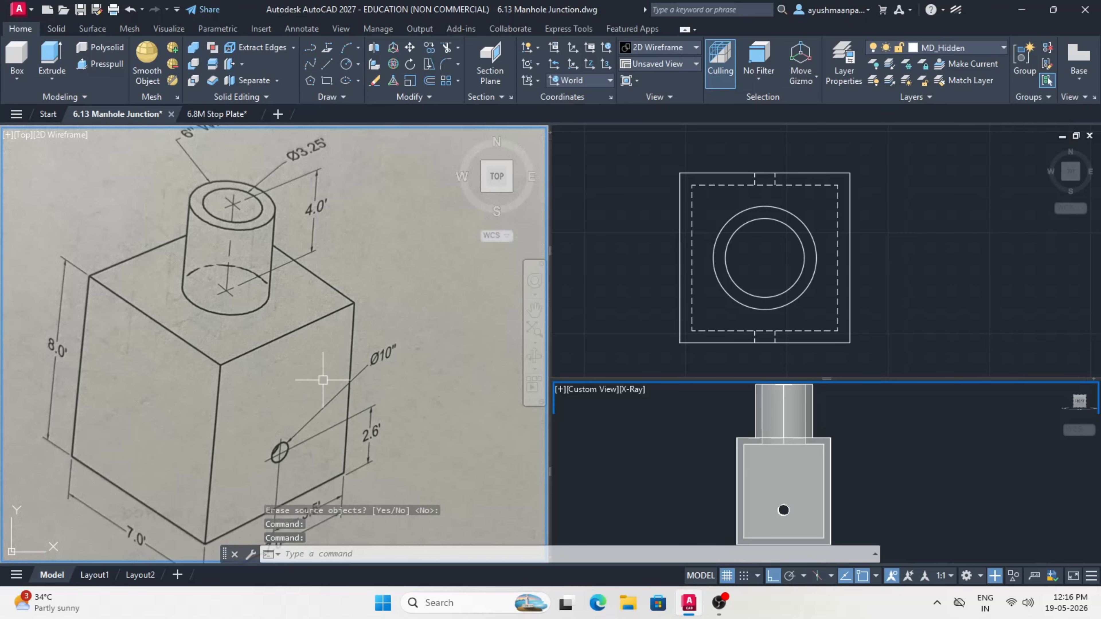
pyautogui.moveTo(293, 465); pyautogui.dragTo(307, 393, button='middle')
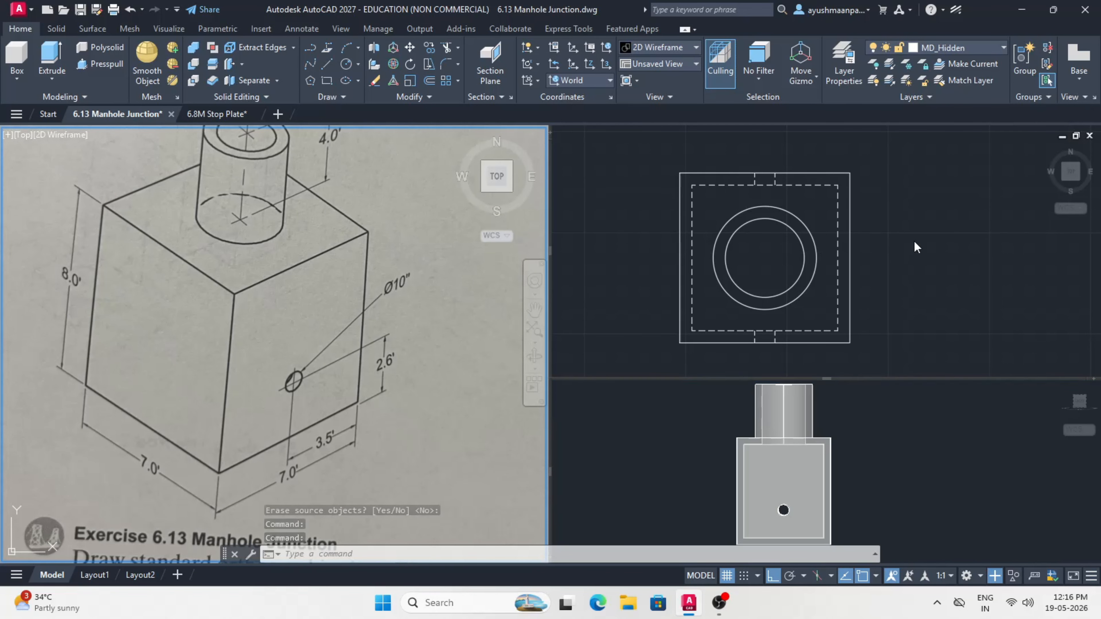
# Step: Make layer 0 current and draw a 7' by 8' rectangle above the top view, aligned with its left edge
pyautogui.click(768, 364)
pyautogui.scroll(-3, 768, 364)
pyautogui.scroll(2, 811, 263)
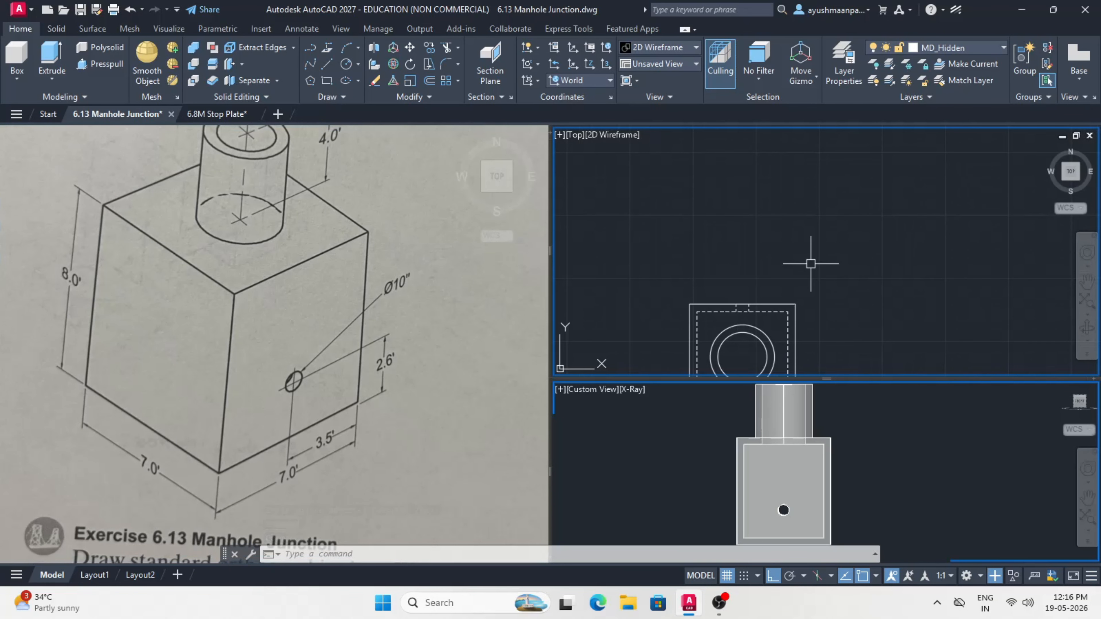
pyautogui.click(970, 43)
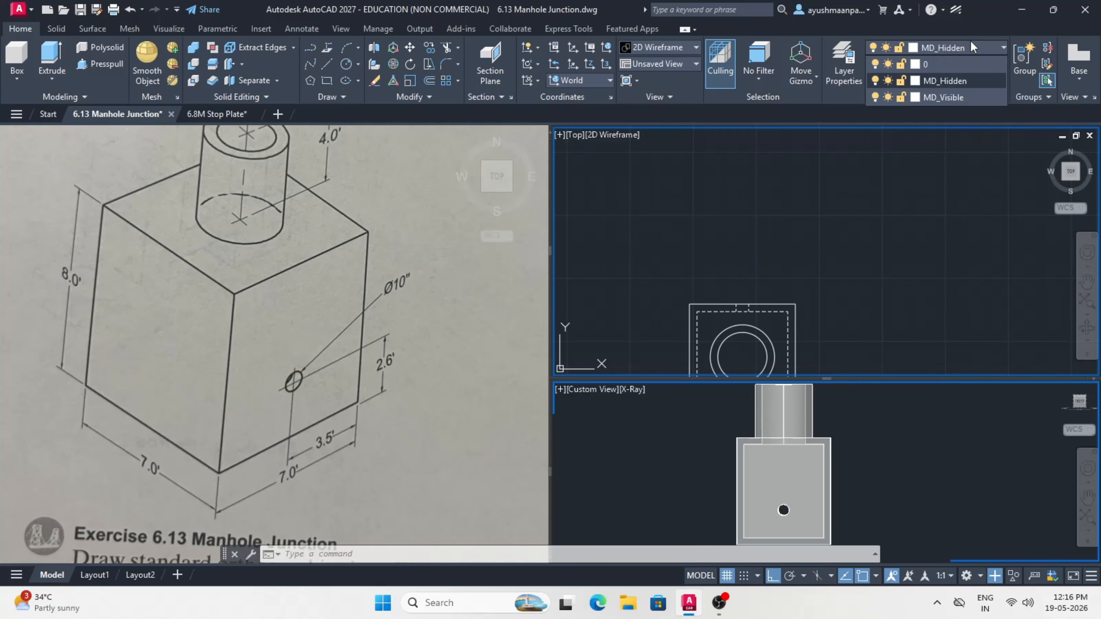
pyautogui.click(954, 63)
pyautogui.write('rec')
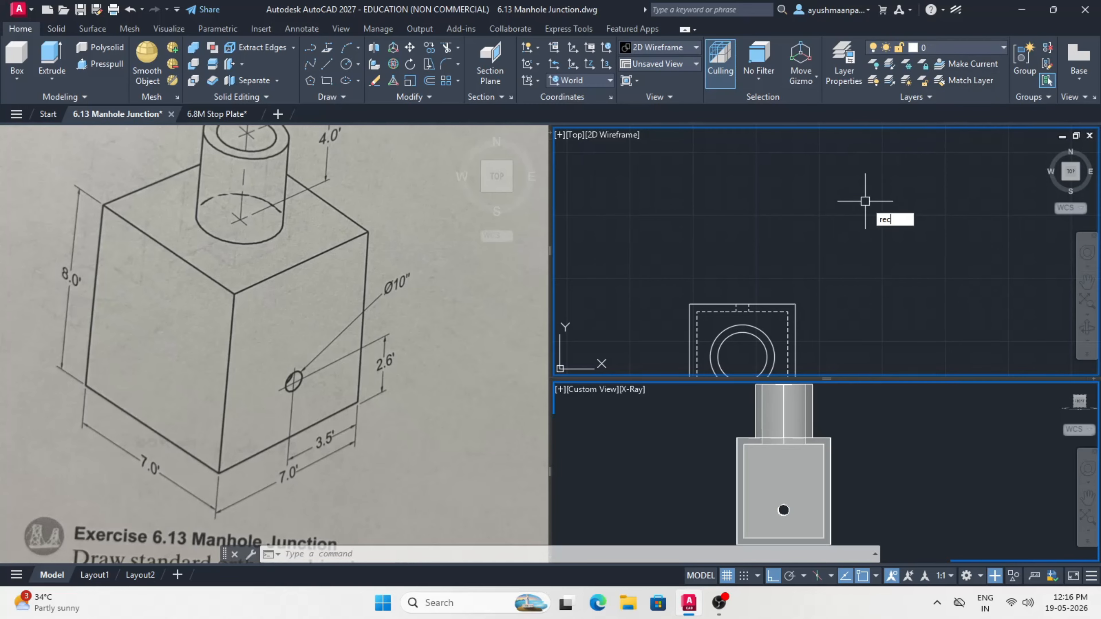
pyautogui.press('Return')
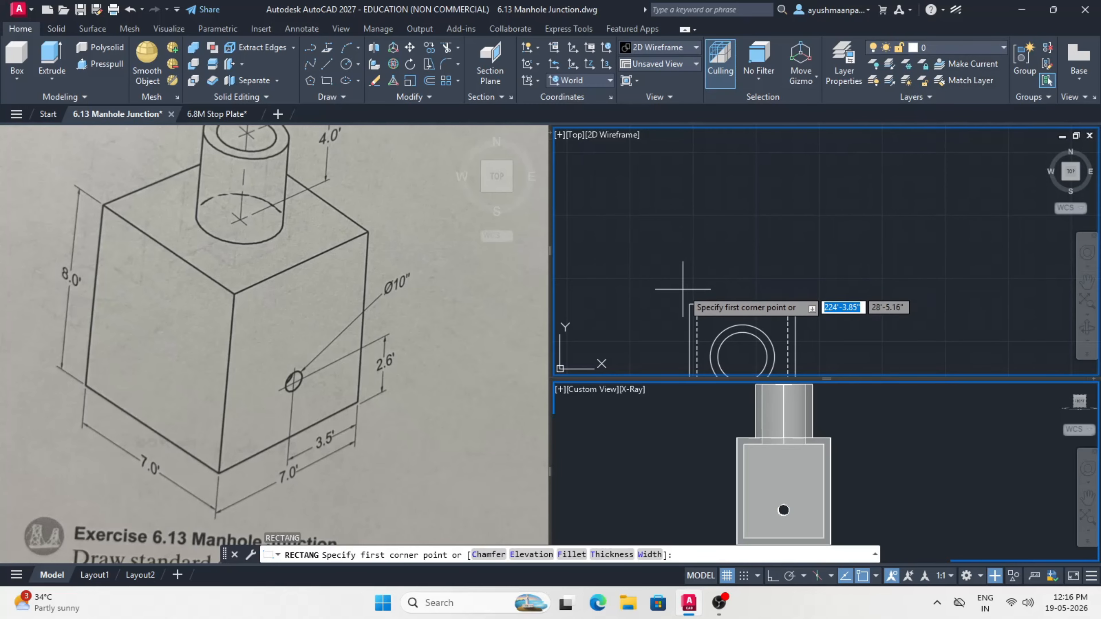
pyautogui.click(689, 261)
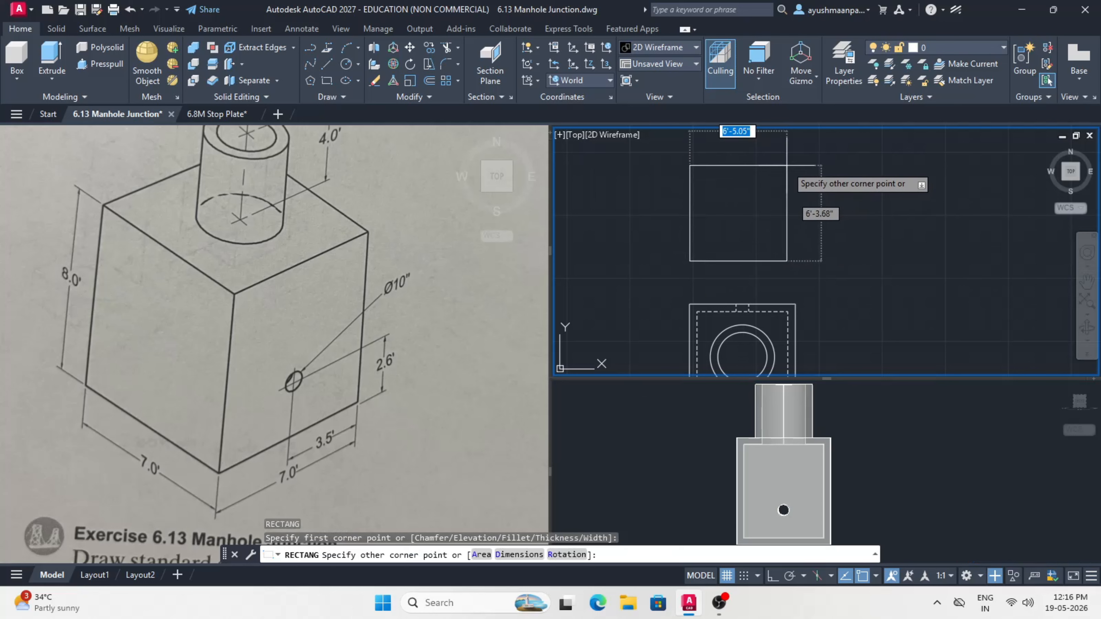
pyautogui.write('d')
pyautogui.press('Return')
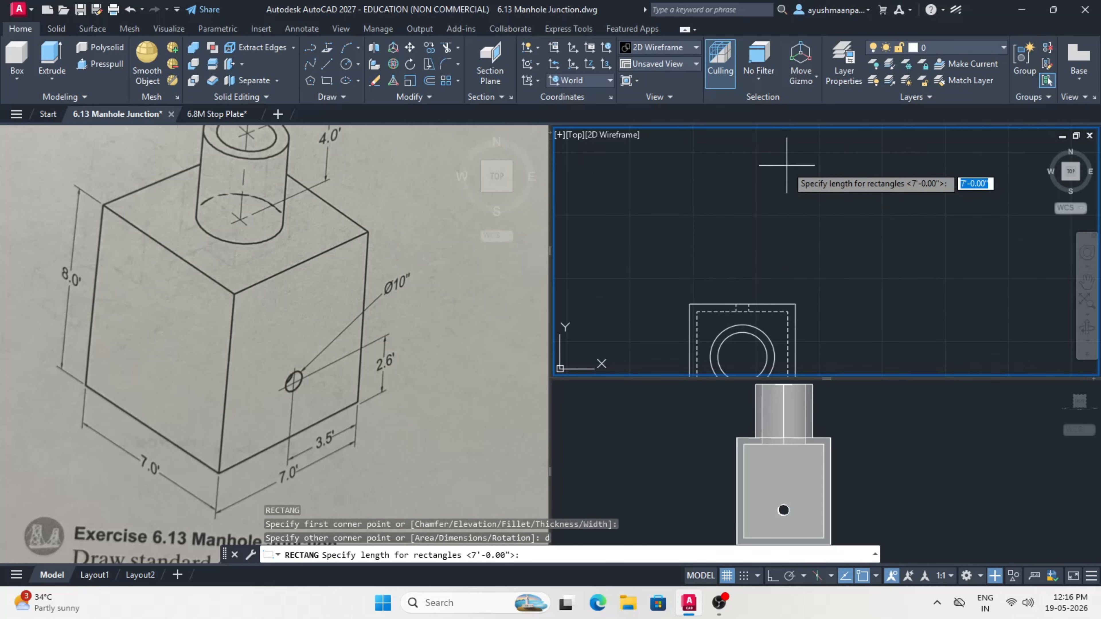
pyautogui.write("7'")
pyautogui.press('Return')
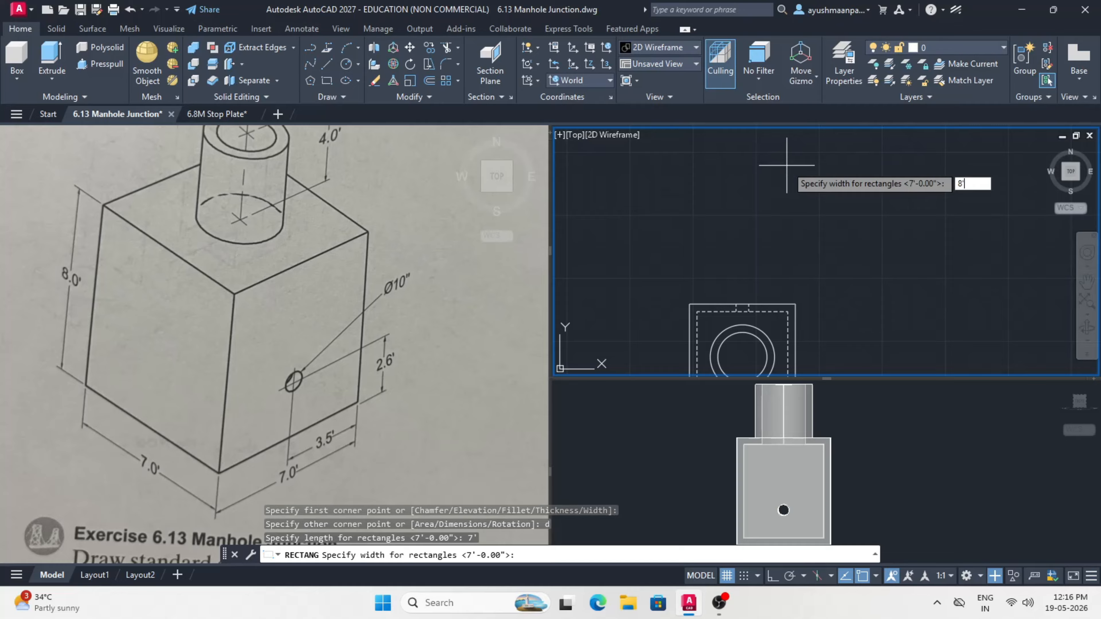
pyautogui.press('Return')
pyautogui.click(785, 174)
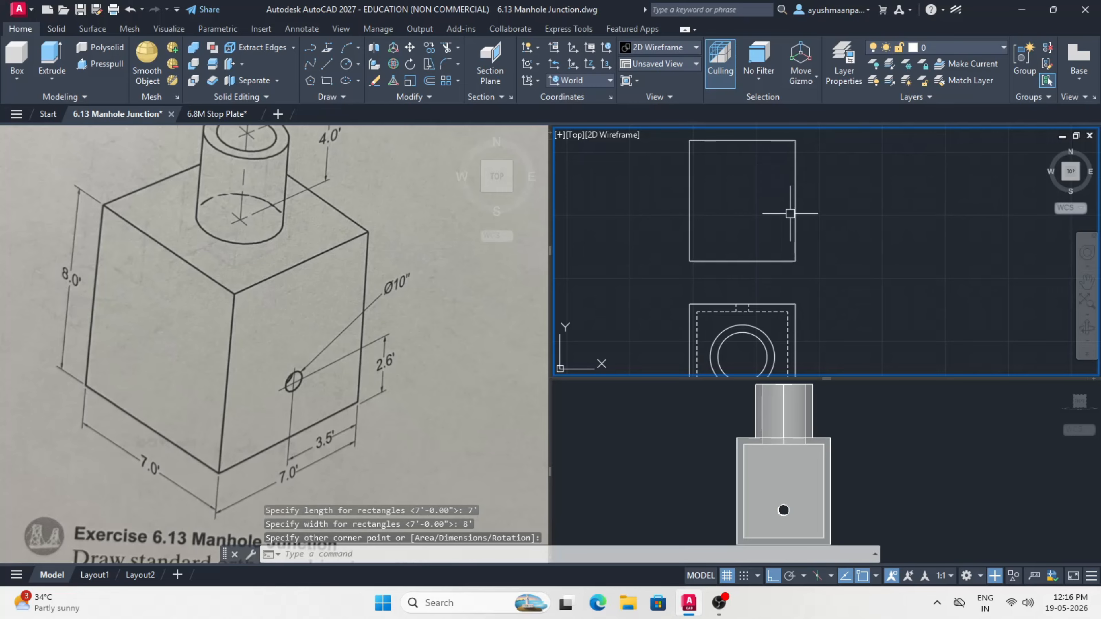
# Step: Draw a 4' line up from the front view's upper edge, aligned with the outer circle's right quadrant
pyautogui.scroll(-2, 724, 361)
pyautogui.write('l')
pyautogui.press('Return')
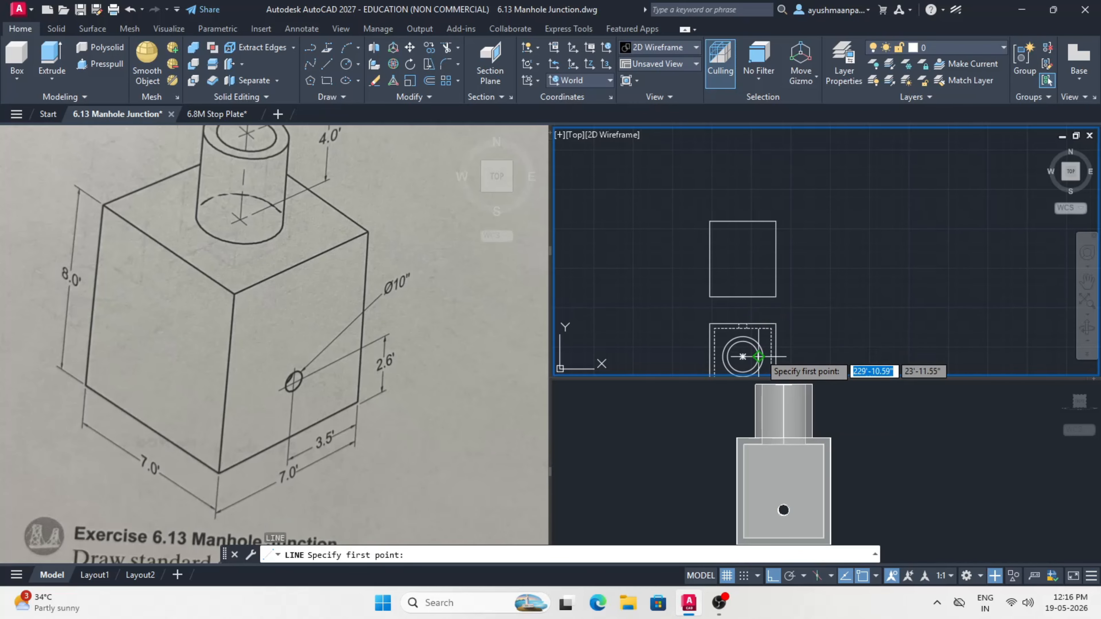
pyautogui.scroll(3, 758, 356)
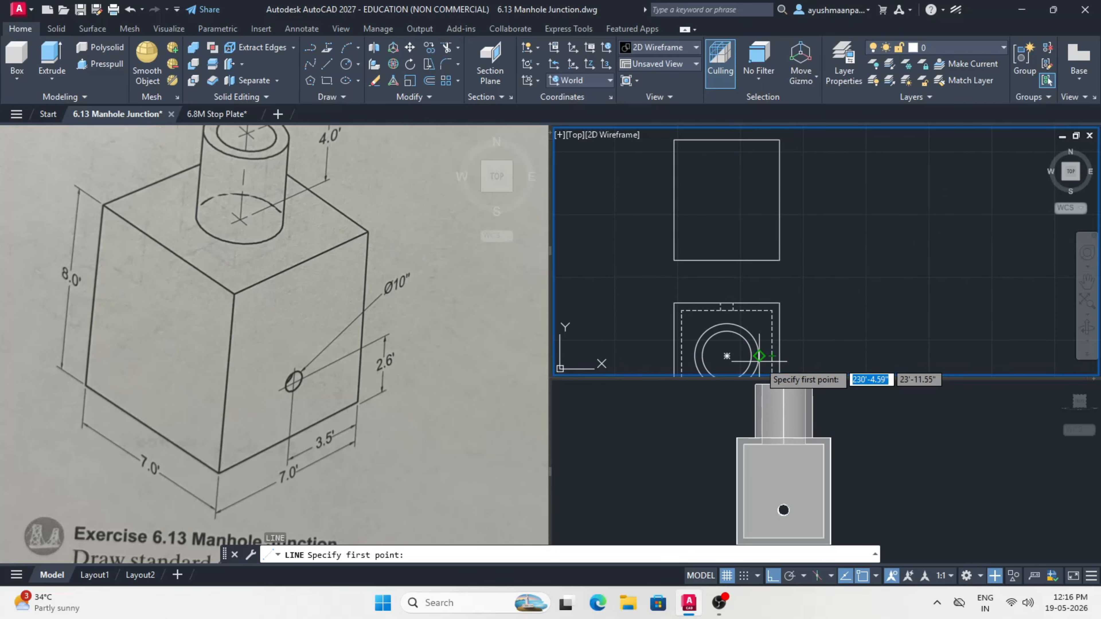
pyautogui.scroll(-3, 759, 355)
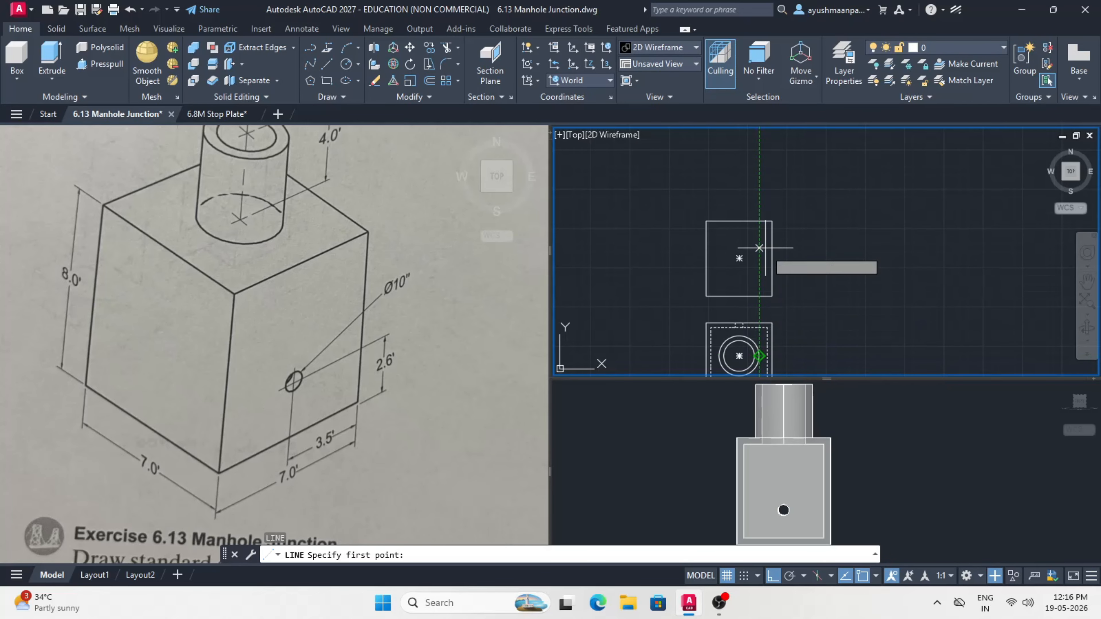
pyautogui.click(759, 220)
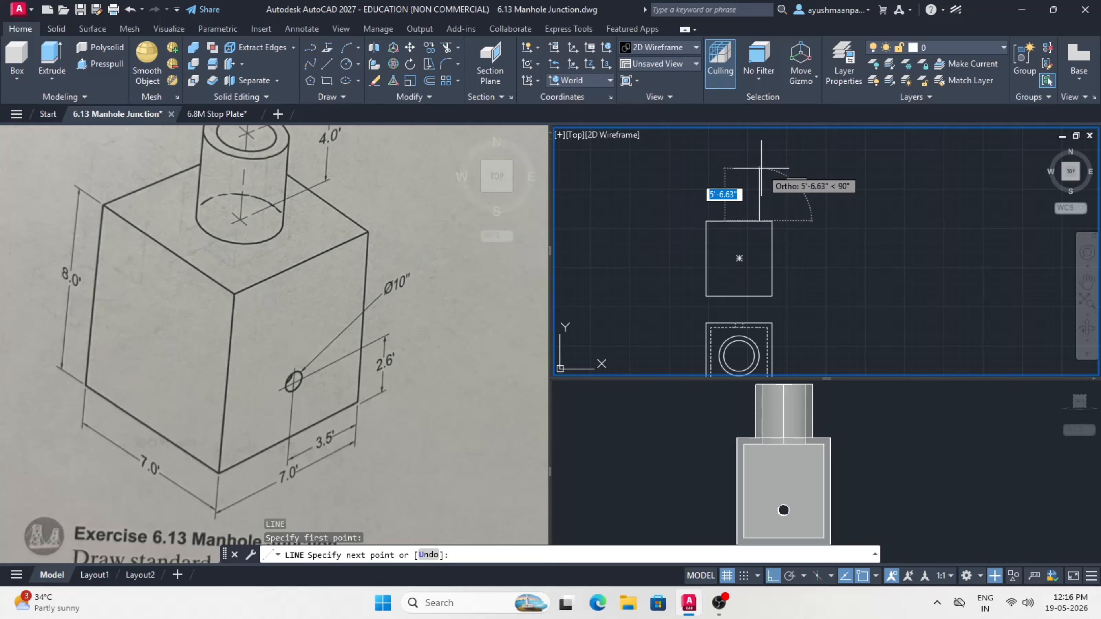
pyautogui.write('4')
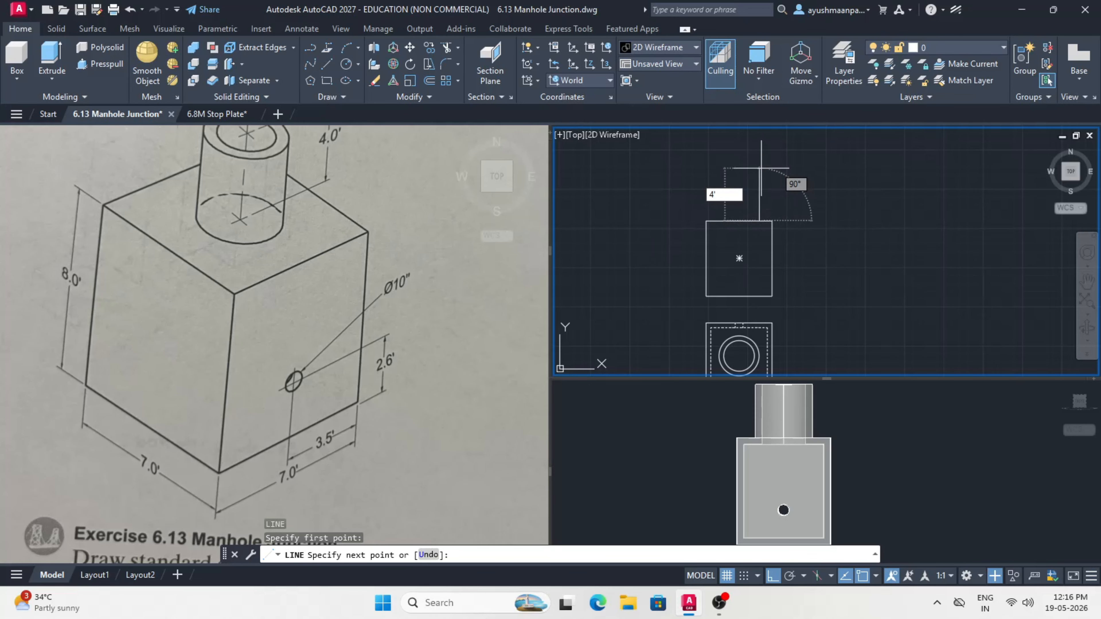
pyautogui.press('Return')
# Step: Complete the front view's neck outline across to the outer circle's left quadrant and down to the rectangle
pyautogui.click(399, 268)
pyautogui.scroll(-2, 384, 303)
pyautogui.scroll(2, 343, 171)
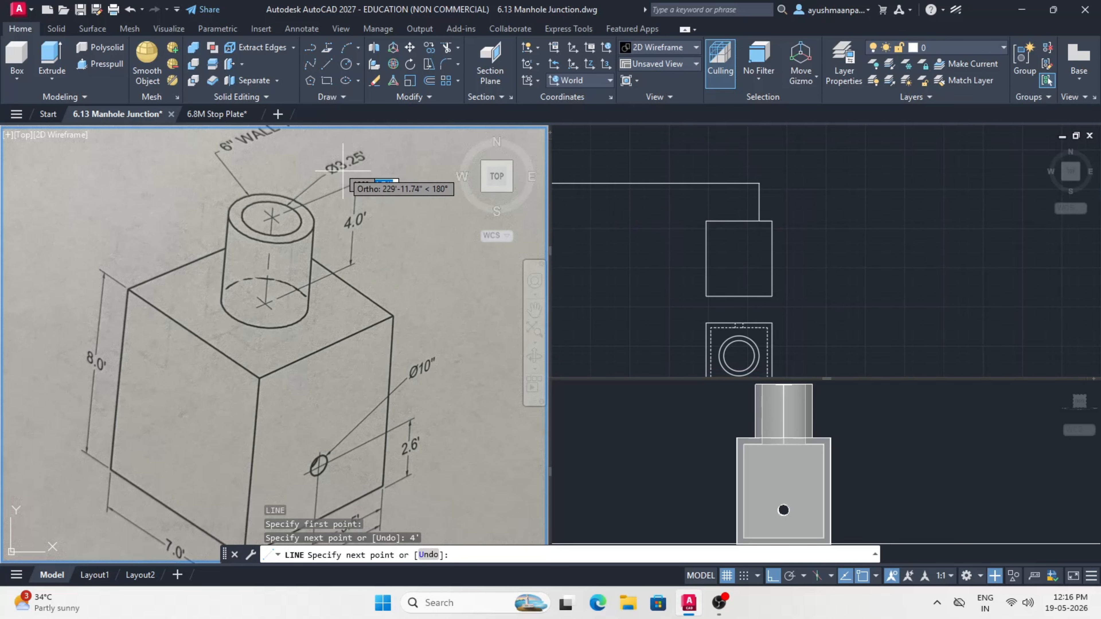
pyautogui.click(646, 199)
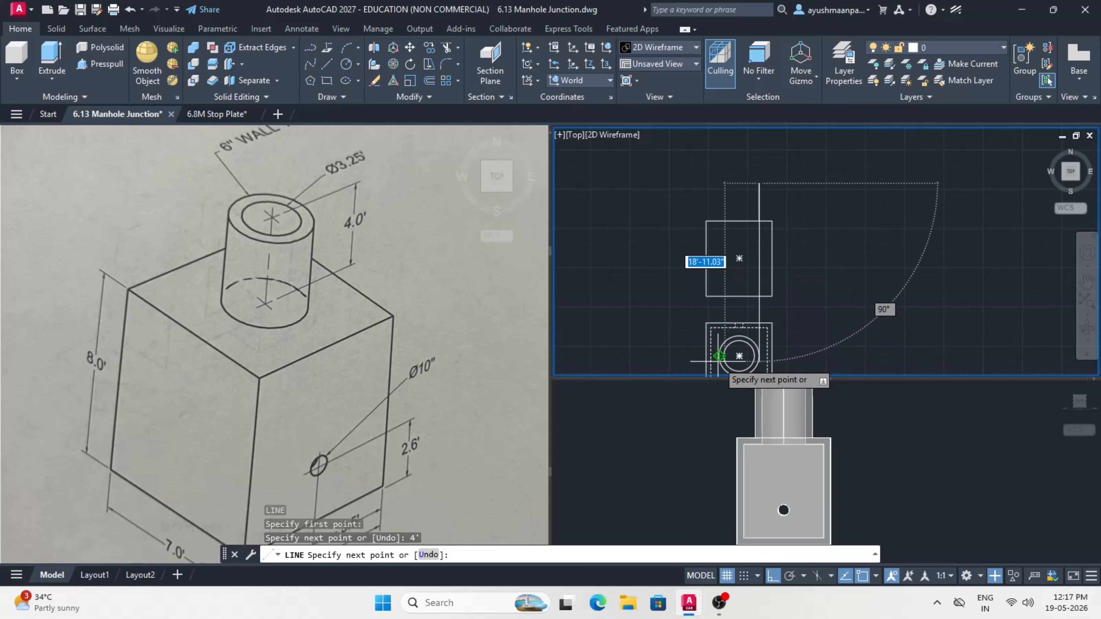
pyautogui.moveTo(738, 358); pyautogui.dragTo(738, 342, button='middle')
pyautogui.scroll(2, 737, 342)
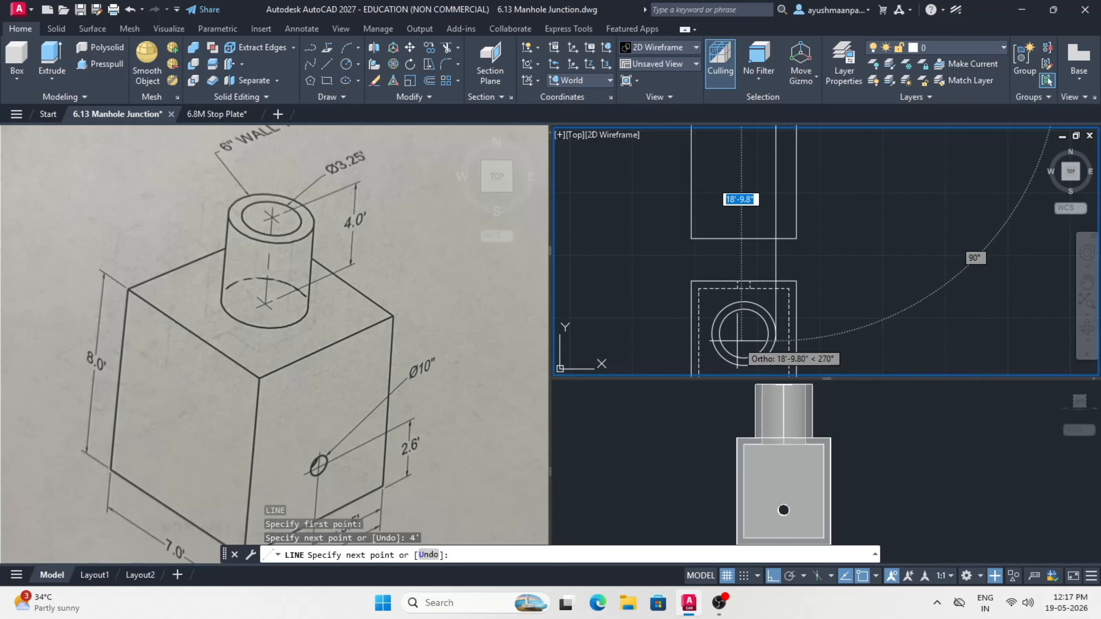
pyautogui.scroll(-2, 713, 333)
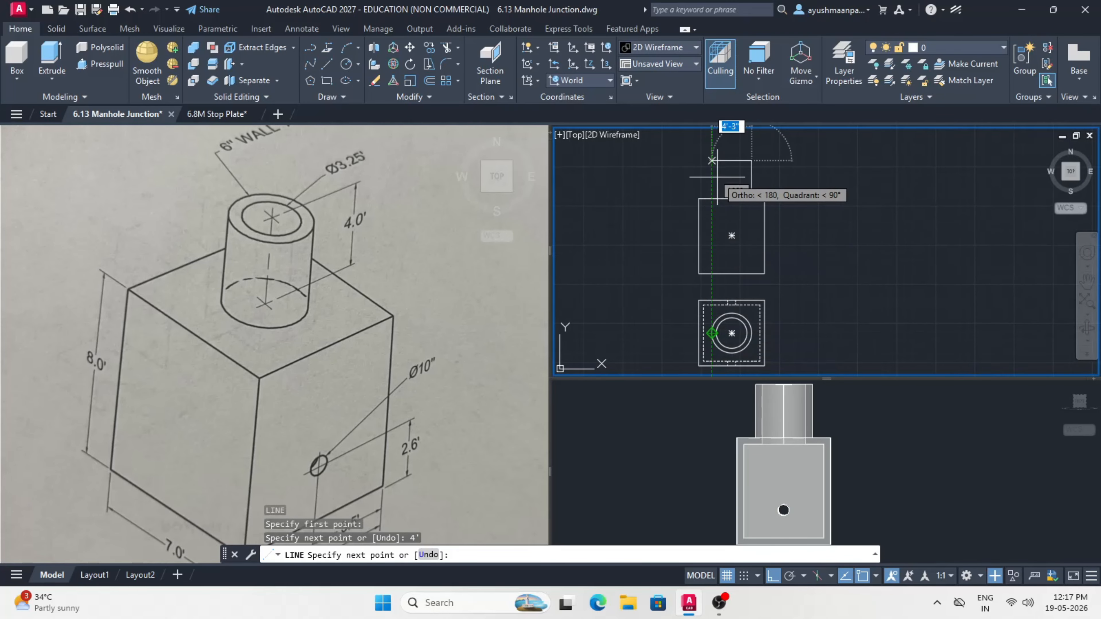
pyautogui.click(713, 161)
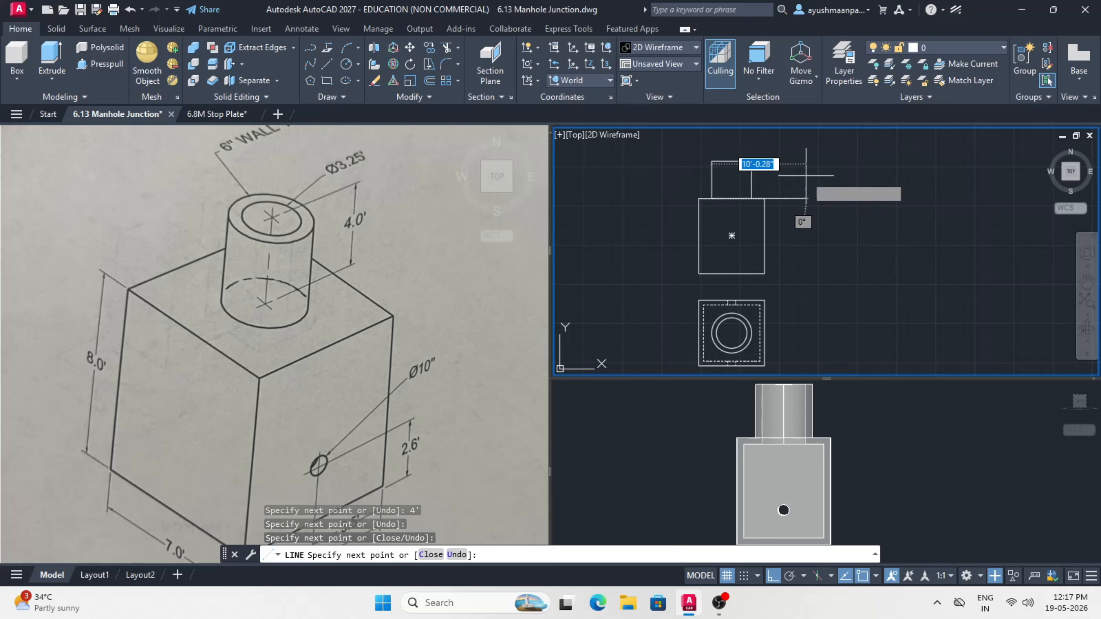
pyautogui.press('Return')
# Step: Make the MD_Hidden layer current and offset the front view's rectangle 6" inward for the hidden inner walls
pyautogui.click(983, 46)
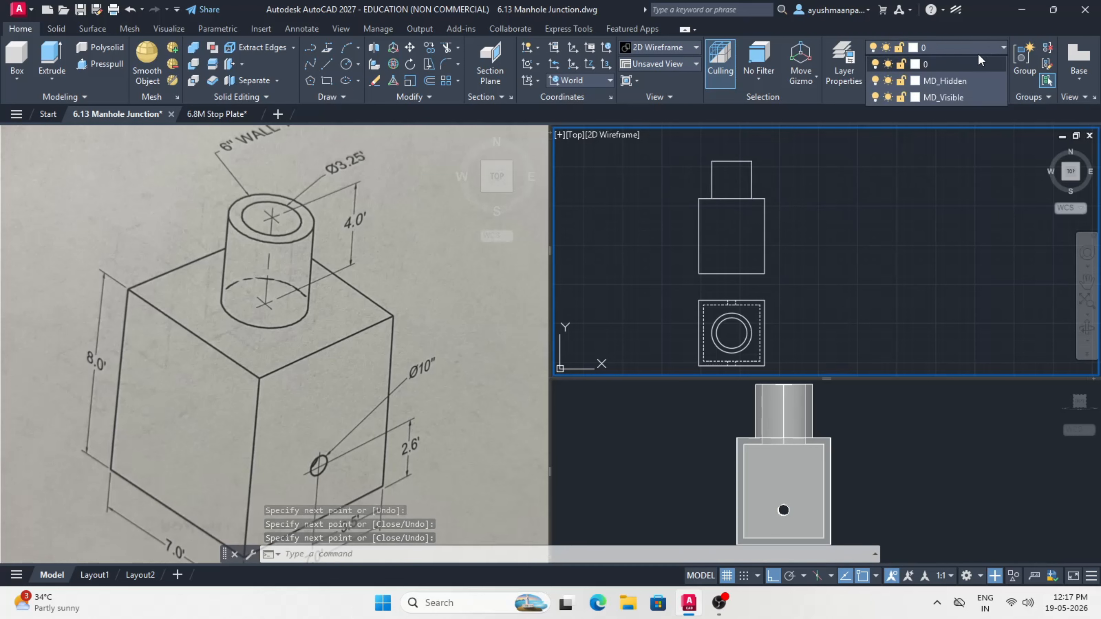
pyautogui.click(967, 81)
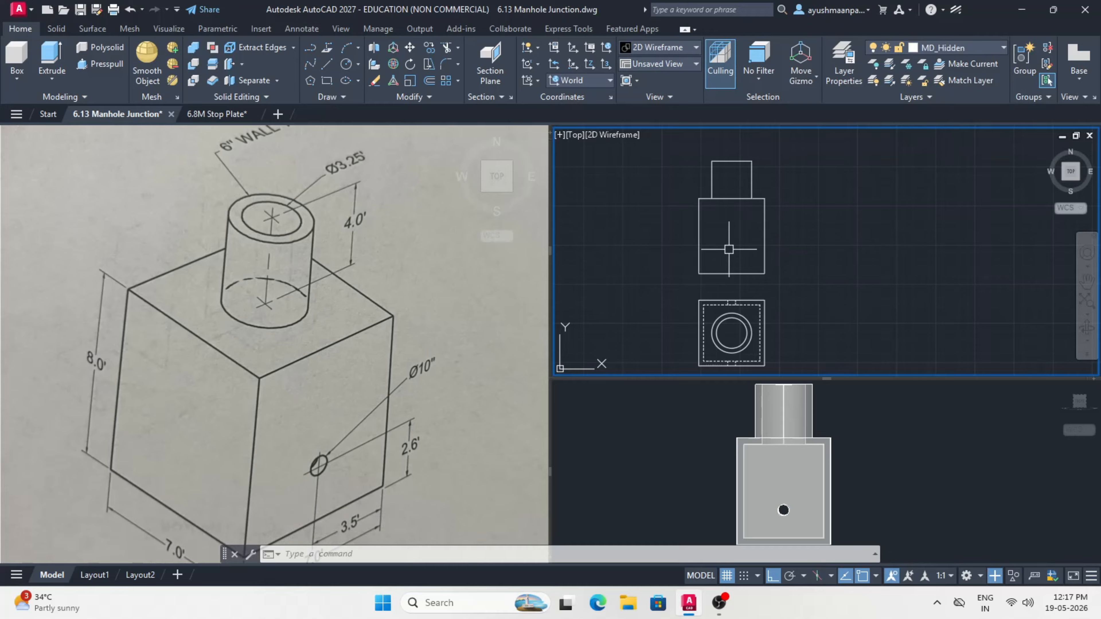
pyautogui.write('o')
pyautogui.press('Return')
pyautogui.press('Return')
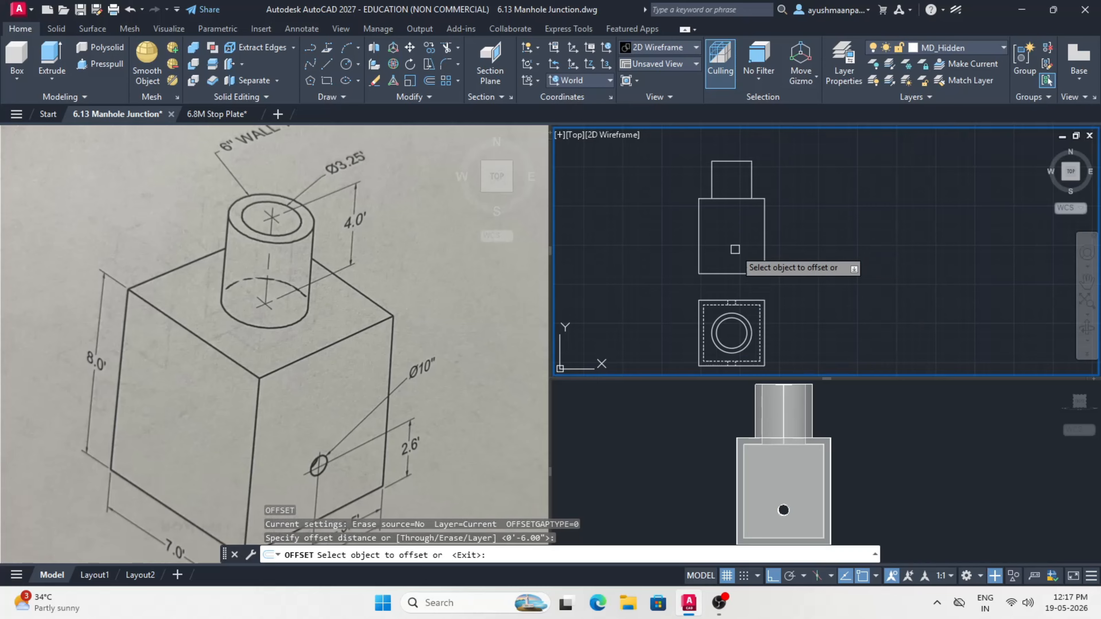
pyautogui.click(764, 240)
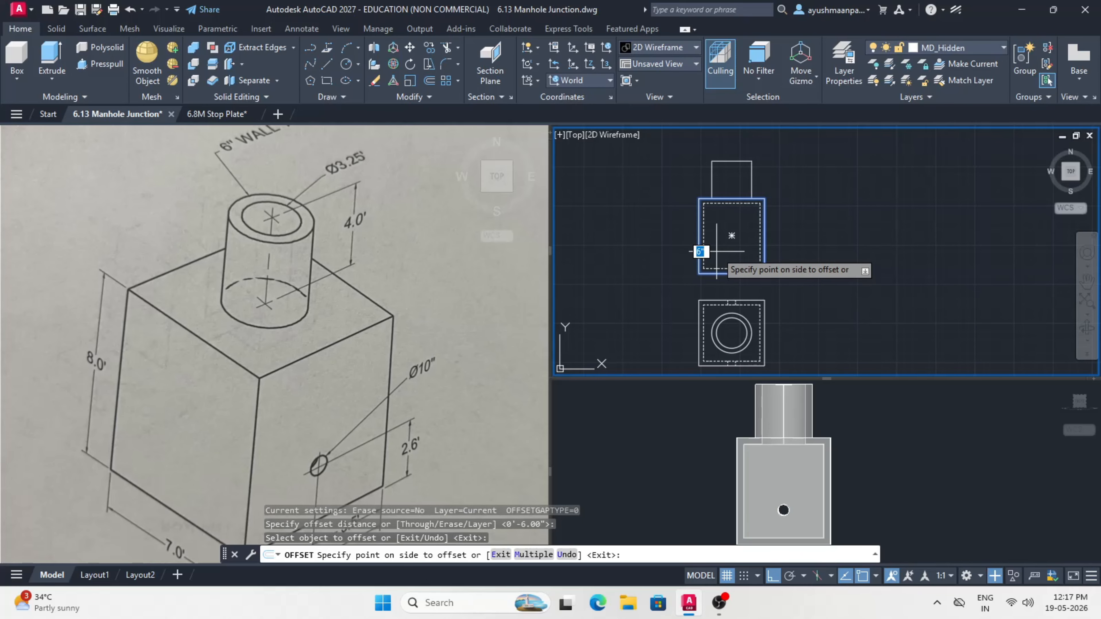
pyautogui.click(731, 236)
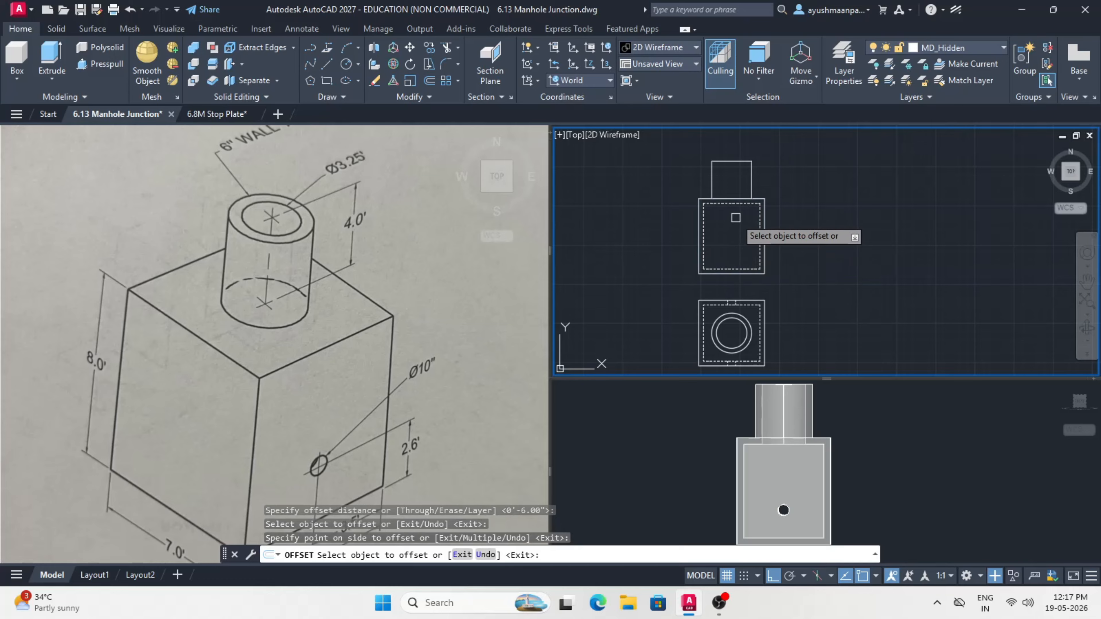
# Step: Offset both vertical sides of the front view's neck 6" inward as hidden lines
pyautogui.click(711, 181)
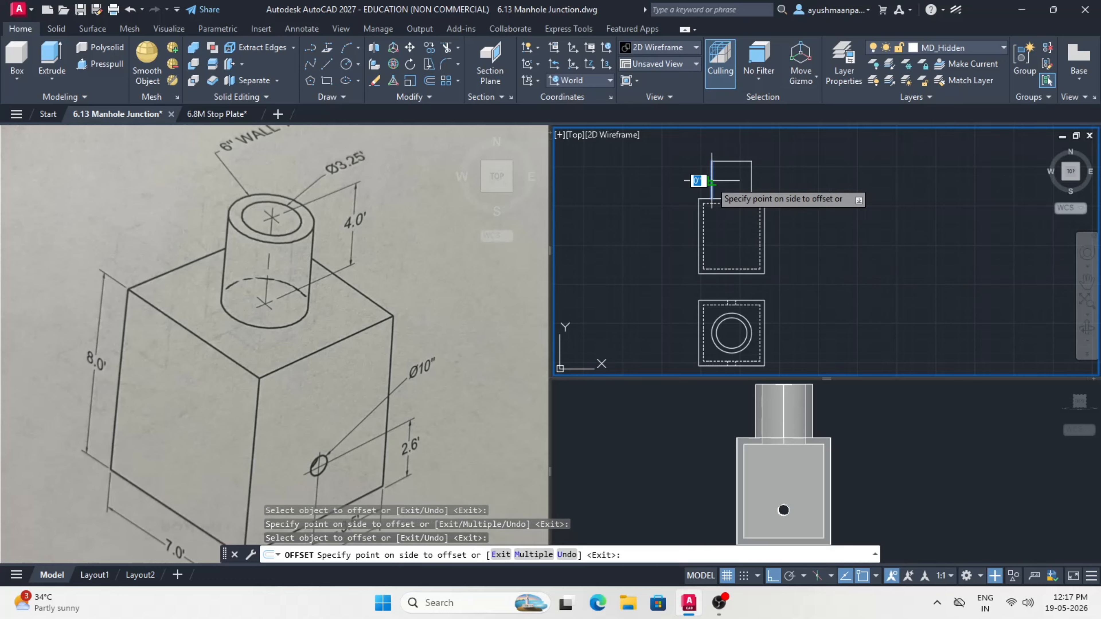
pyautogui.click(733, 179)
pyautogui.click(752, 177)
pyautogui.click(730, 182)
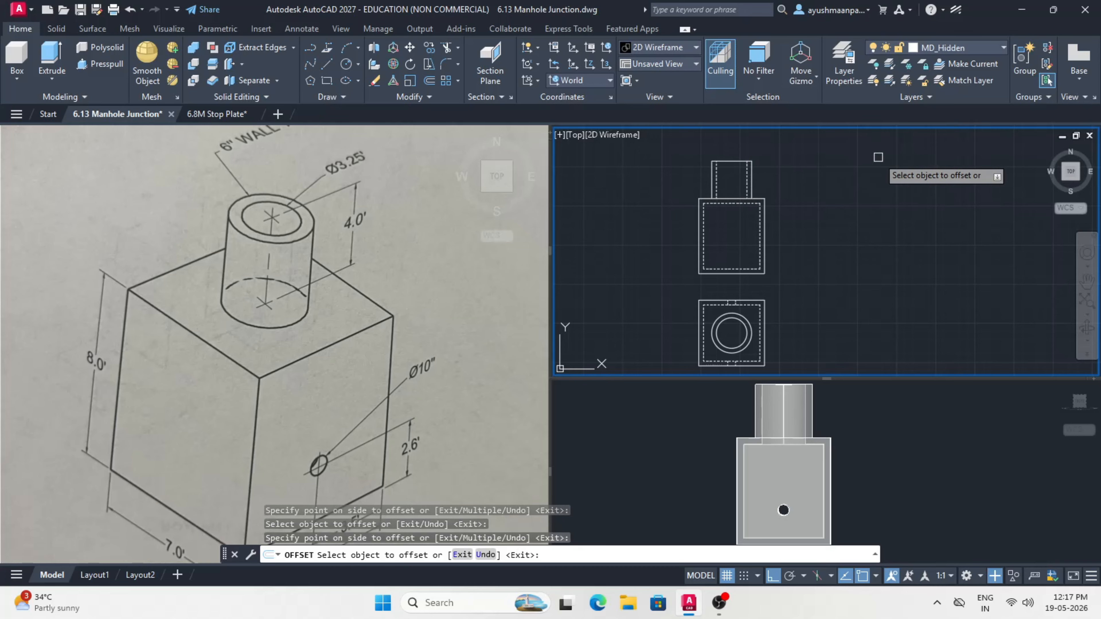
pyautogui.press('Return')
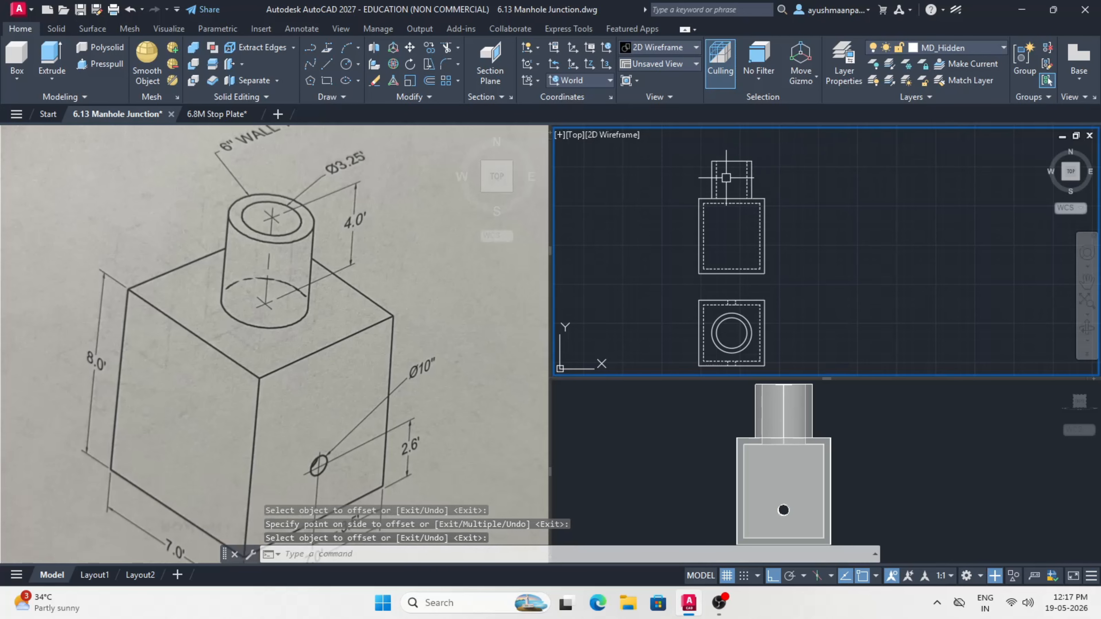
# Step: Extend the neck's two hidden lines down to the upper edge of the dashed inner rectangle
pyautogui.scroll(3, 727, 177)
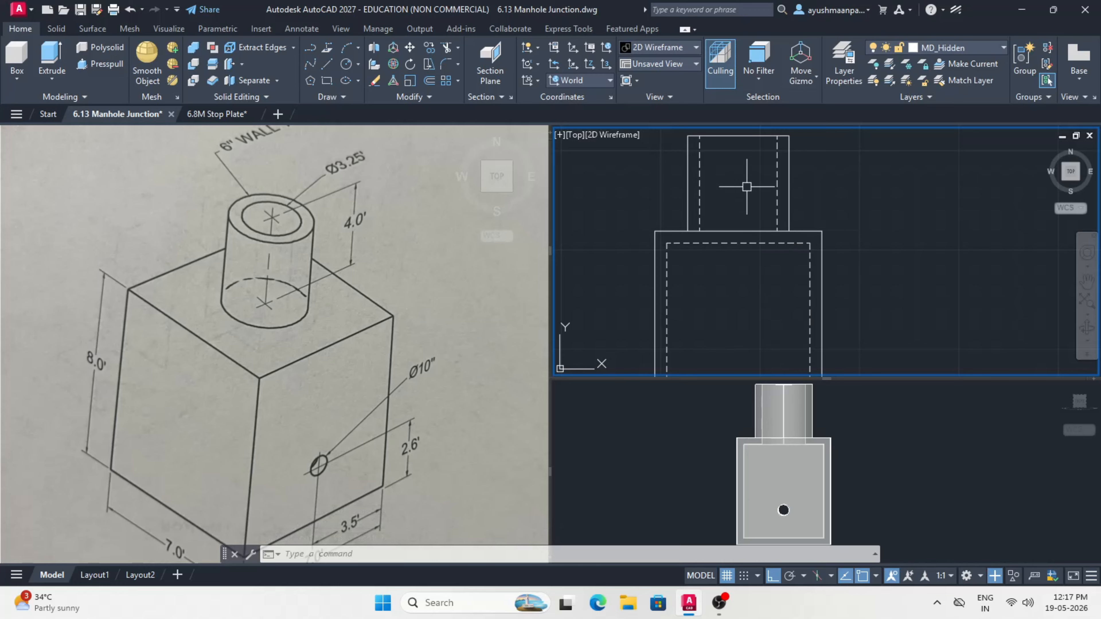
pyautogui.scroll(-3, 737, 246)
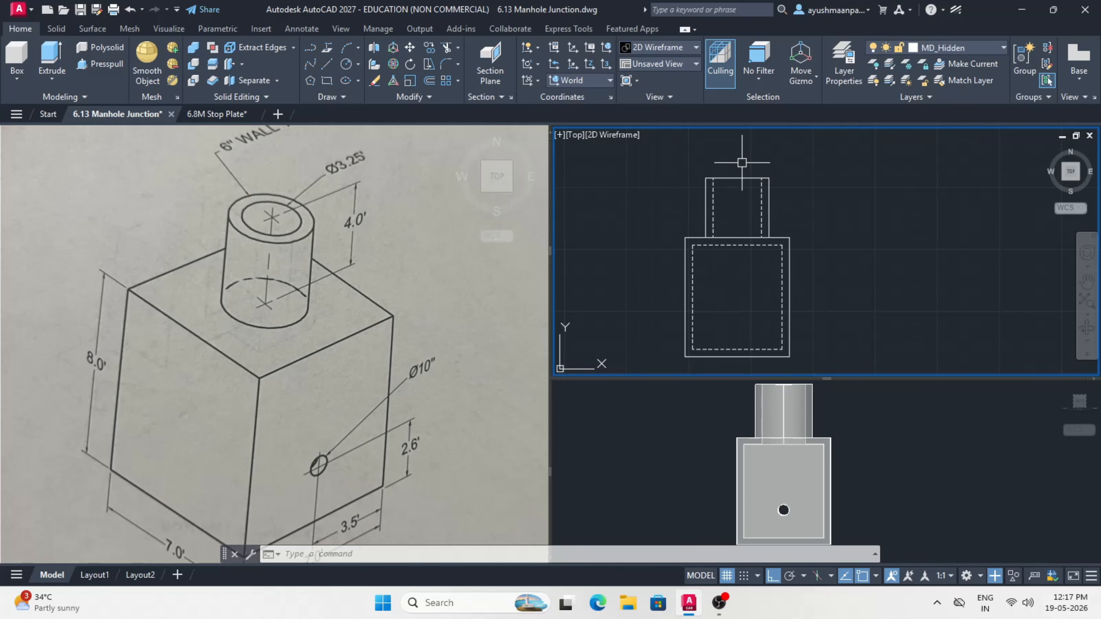
pyautogui.scroll(3, 748, 169)
pyautogui.write('ex')
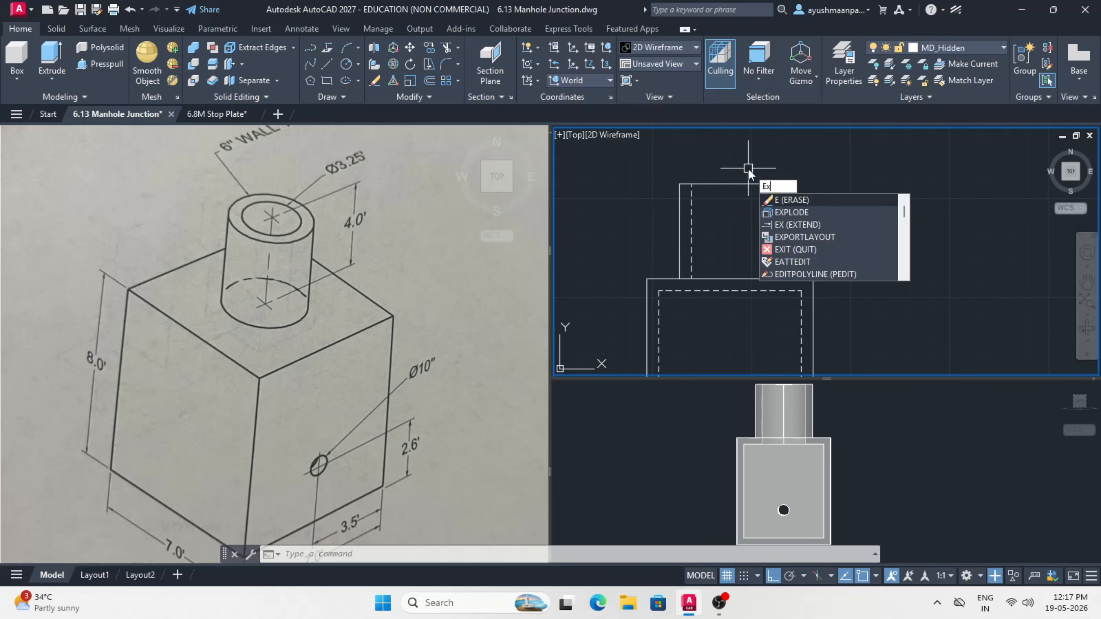
pyautogui.press('Return')
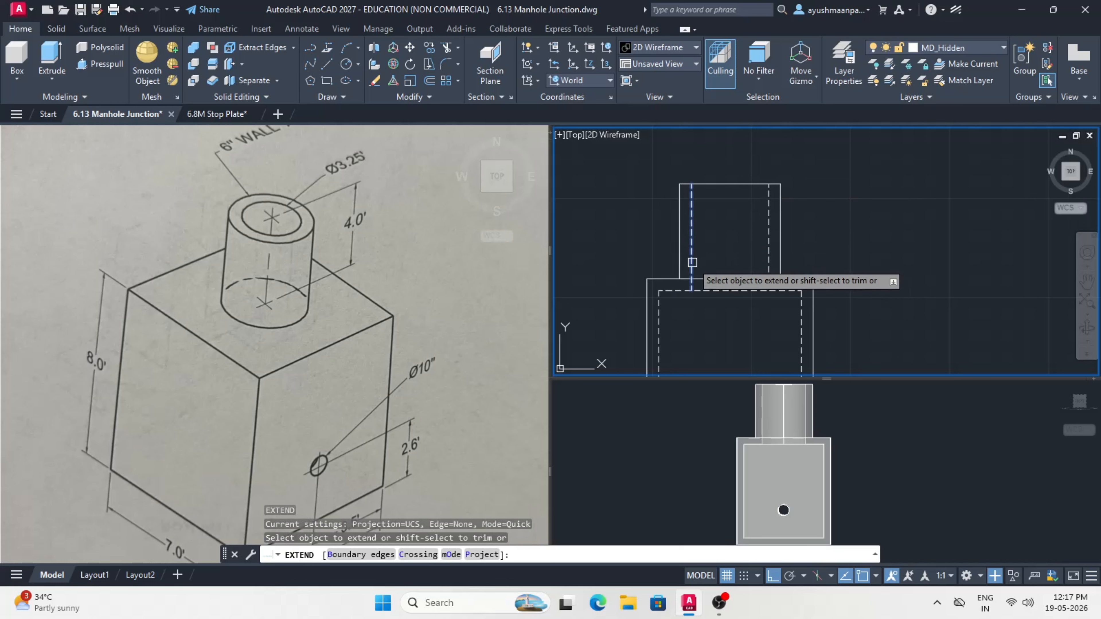
pyautogui.click(693, 260)
pyautogui.click(769, 266)
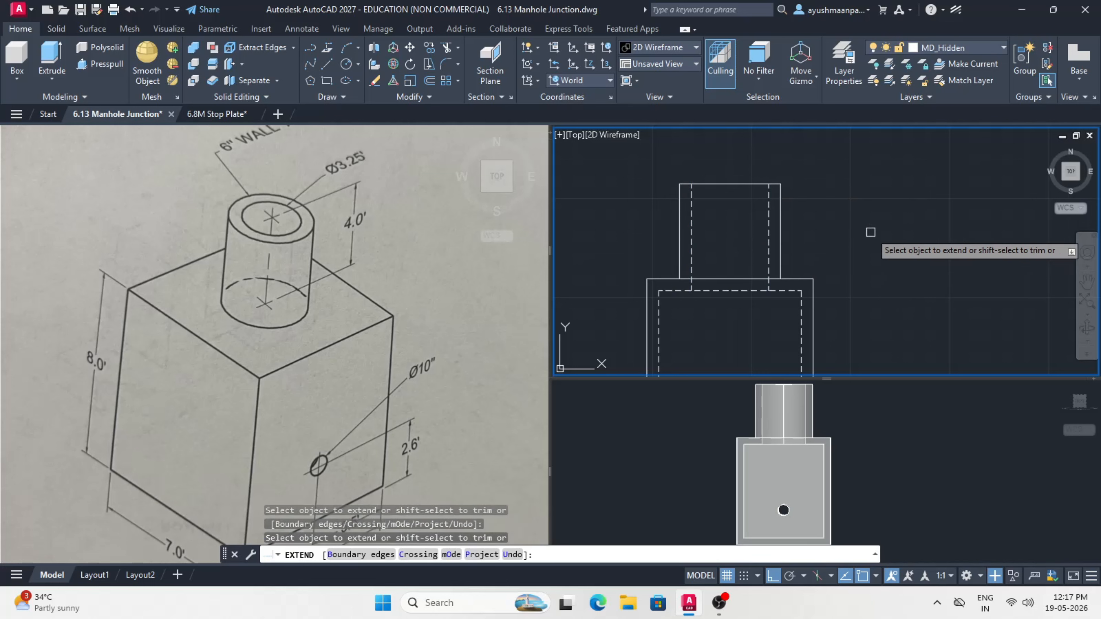
pyautogui.press('Return')
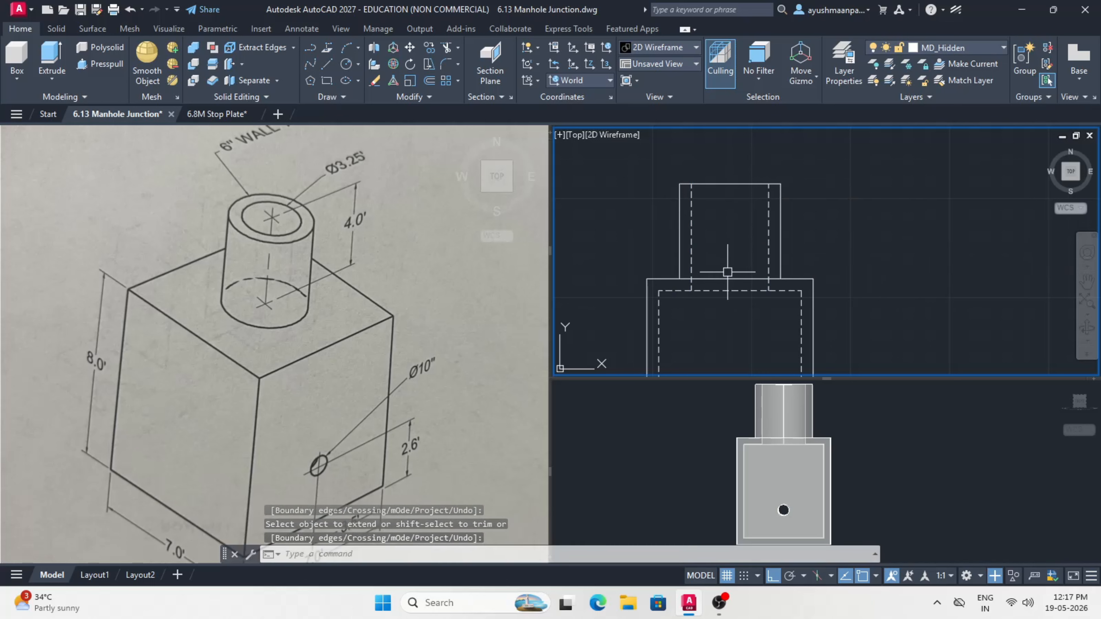
# Step: Draw a 10" diameter circle centred 2.6' above the midpoint of the front view's lower edge
pyautogui.scroll(-2, 827, 238)
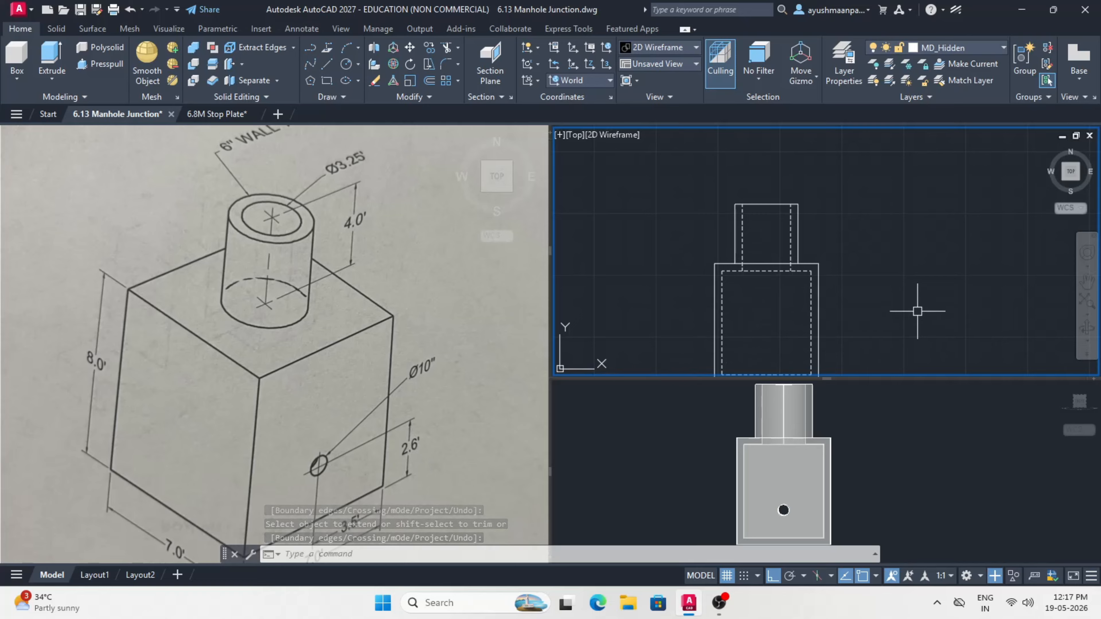
pyautogui.moveTo(917, 311); pyautogui.dragTo(906, 272, button='middle')
pyautogui.write('c')
pyautogui.press('Return')
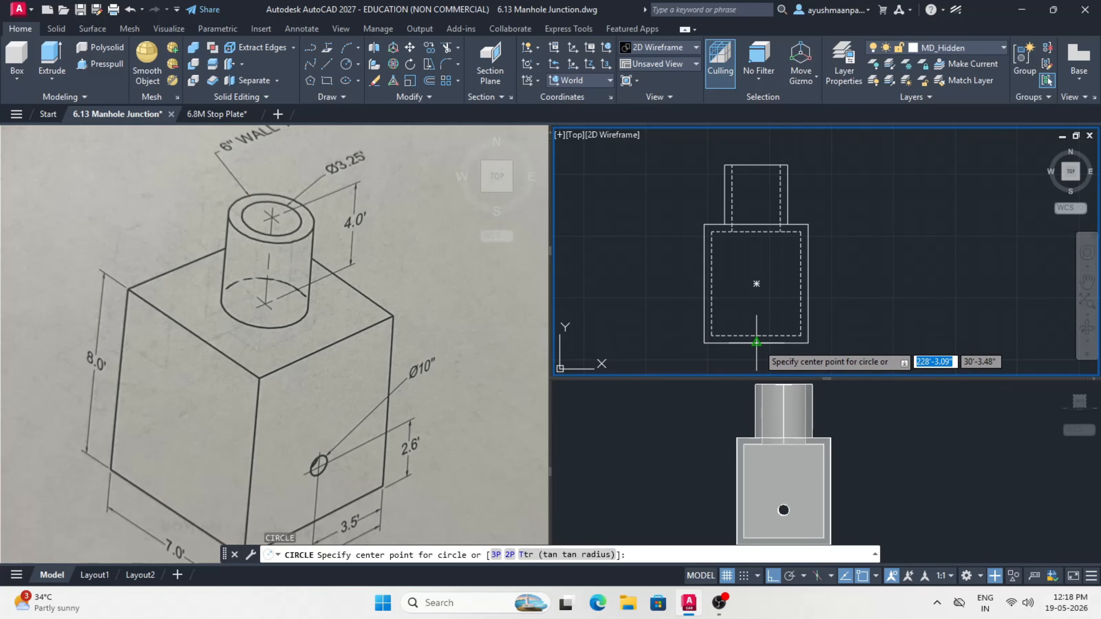
pyautogui.write('2.6')
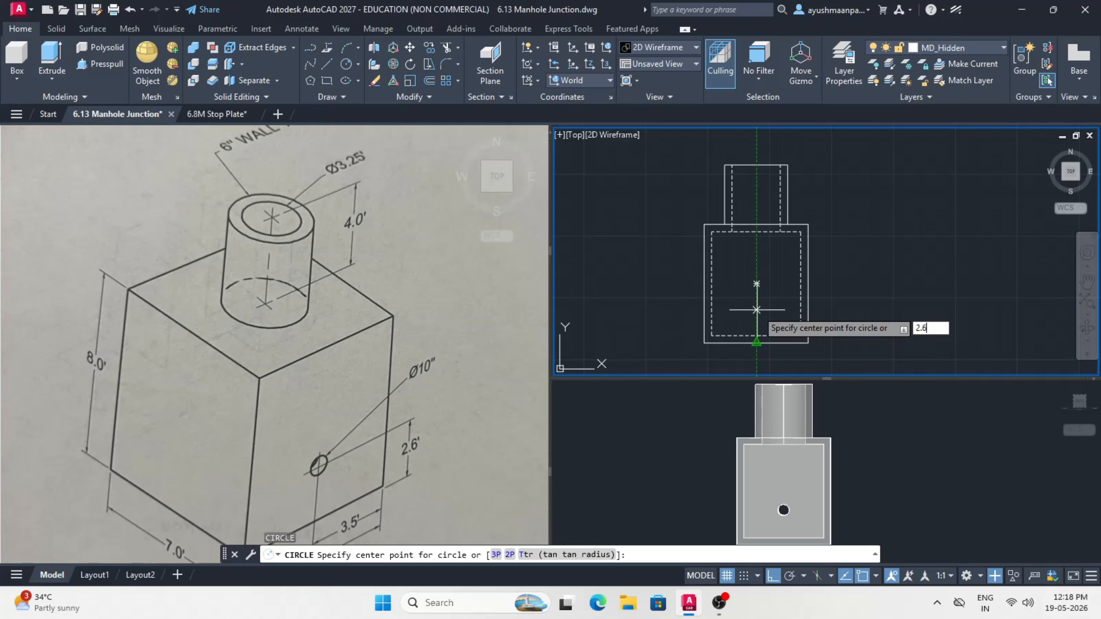
pyautogui.press('Return')
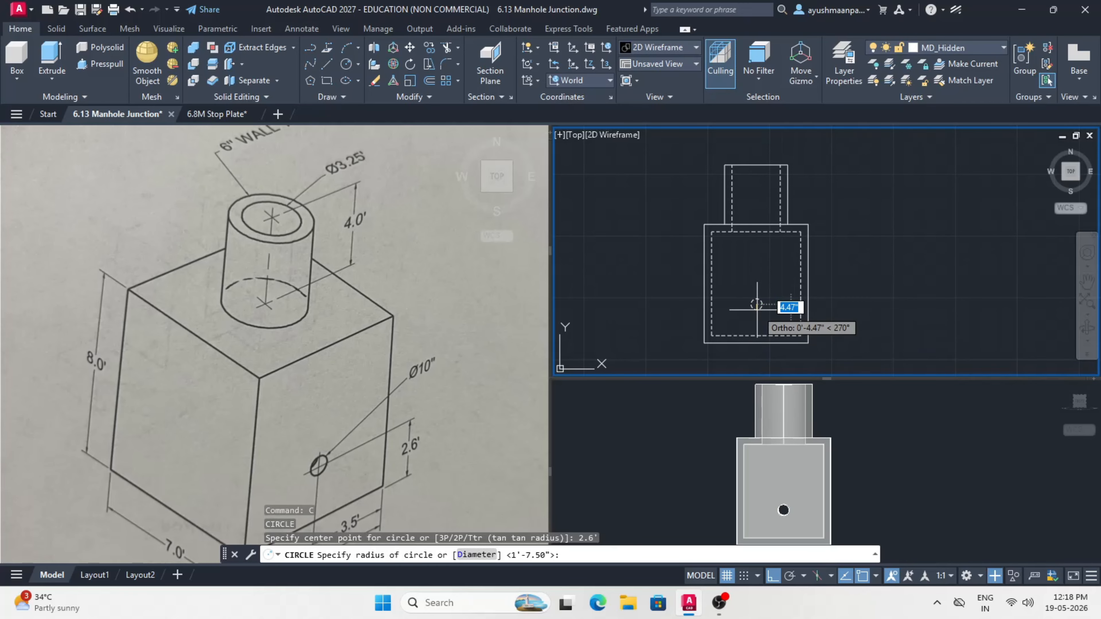
pyautogui.write('d')
pyautogui.press('Return')
pyautogui.write('10')
pyautogui.press('Return')
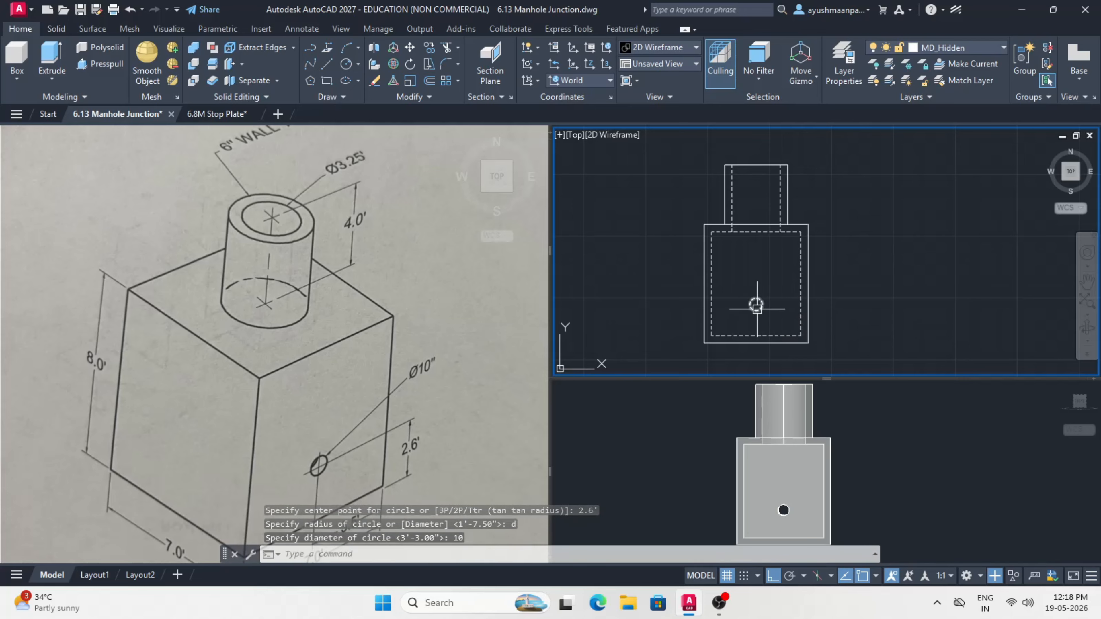
# Step: Move the front view's hole circle to layer 0
pyautogui.click(979, 48)
pyautogui.click(956, 67)
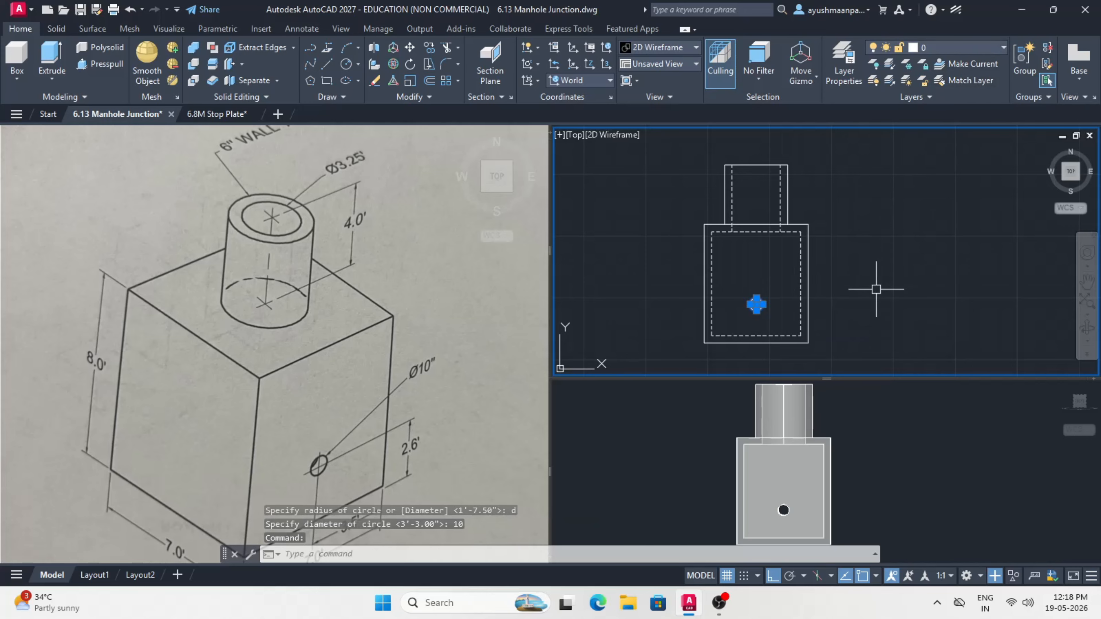
pyautogui.press('Escape')
pyautogui.scroll(-2, 830, 217)
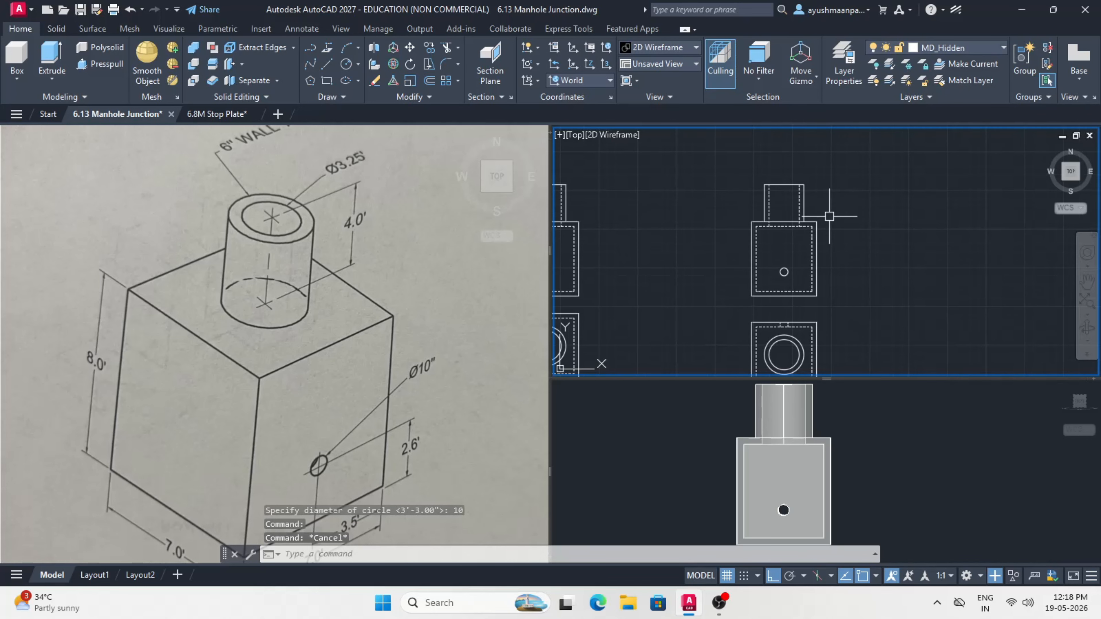
# Step: Orbit the 3D model to its side view and copy the whole front view horizontally to the left of the original
pyautogui.click(655, 465)
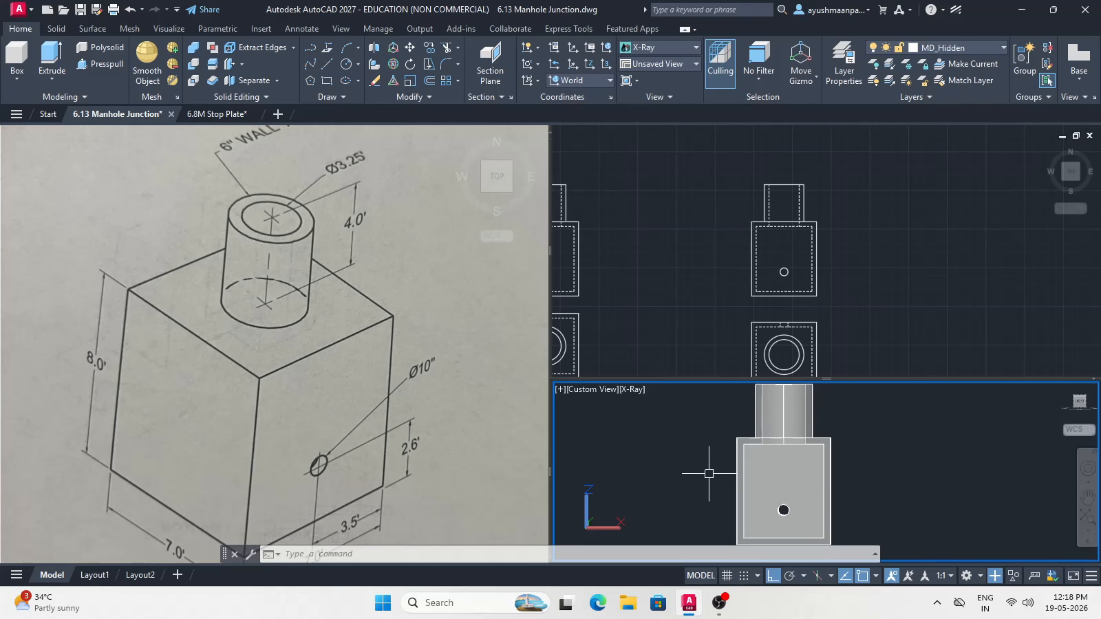
pyautogui.keyDown('shift'); pyautogui.moveTo(708, 467); pyautogui.dragTo(781, 473, button='middle'); pyautogui.keyUp('shift')
pyautogui.press('Escape')
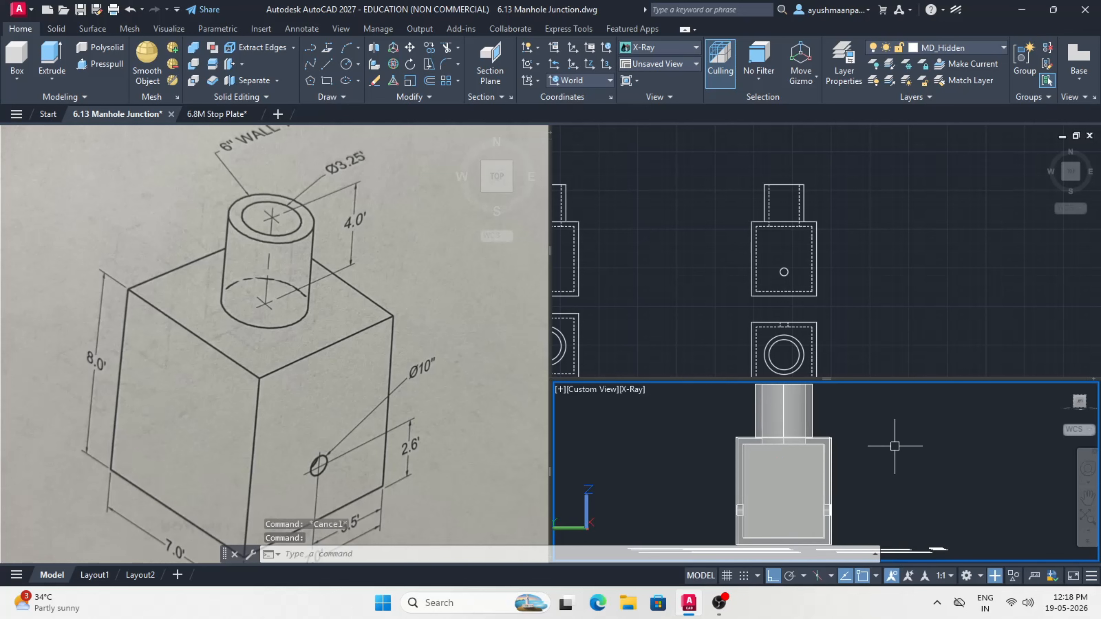
pyautogui.click(854, 271)
pyautogui.click(725, 162)
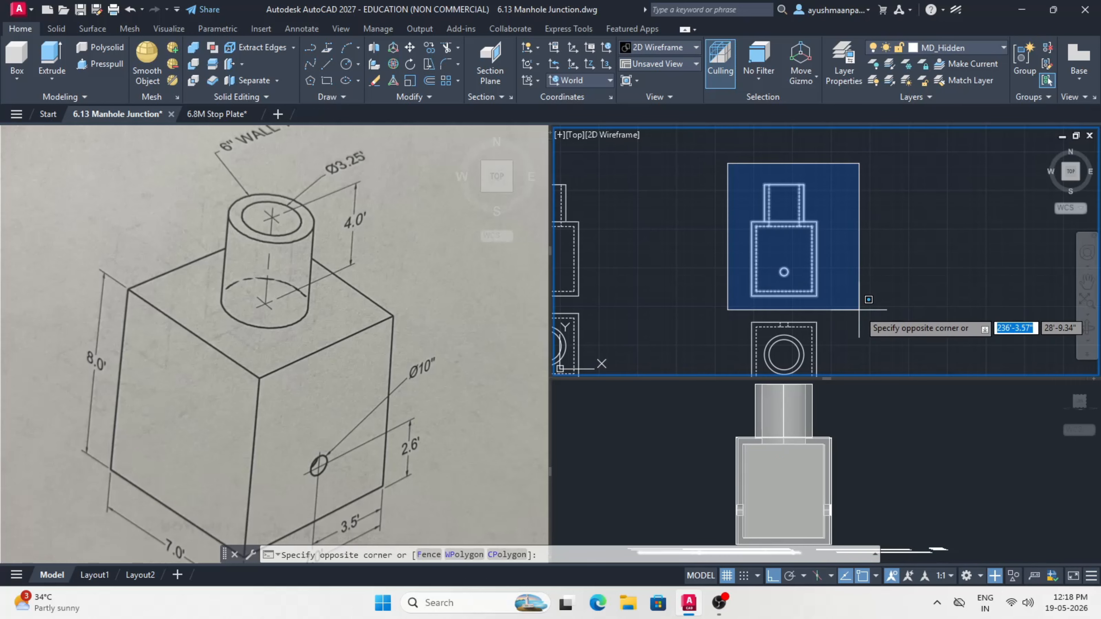
pyautogui.click(859, 311)
pyautogui.write('co')
pyautogui.press('space')
pyautogui.click(1052, 302)
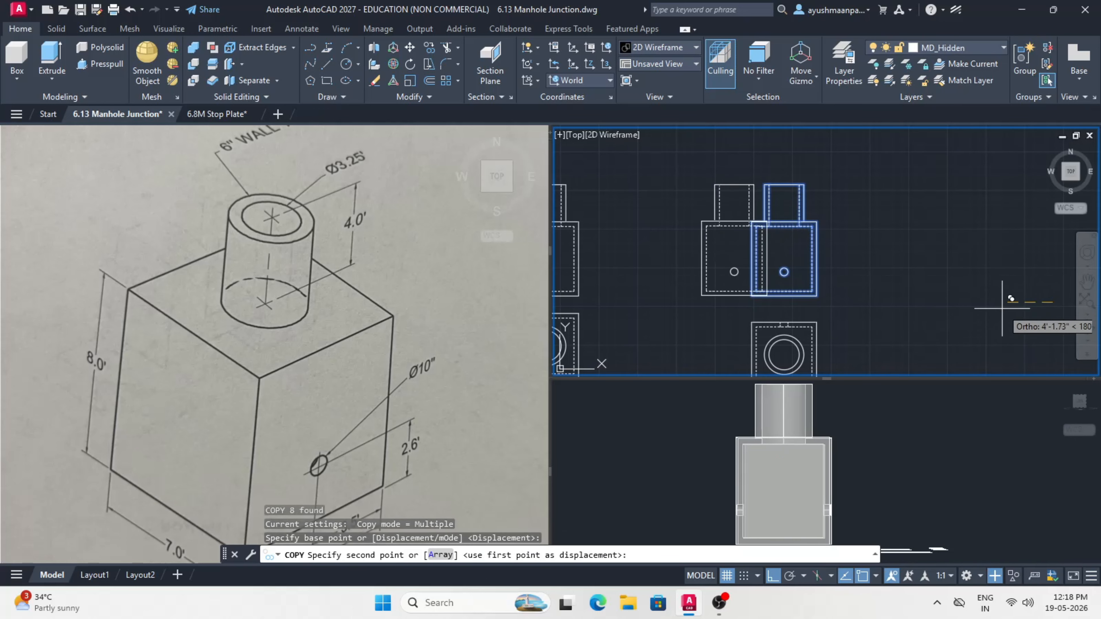
pyautogui.click(957, 315)
pyautogui.press('space')
# Step: Draw two hidden lines across the copied view's left wall, aligned with the circle's upper and lower quadrants
pyautogui.scroll(2, 652, 257)
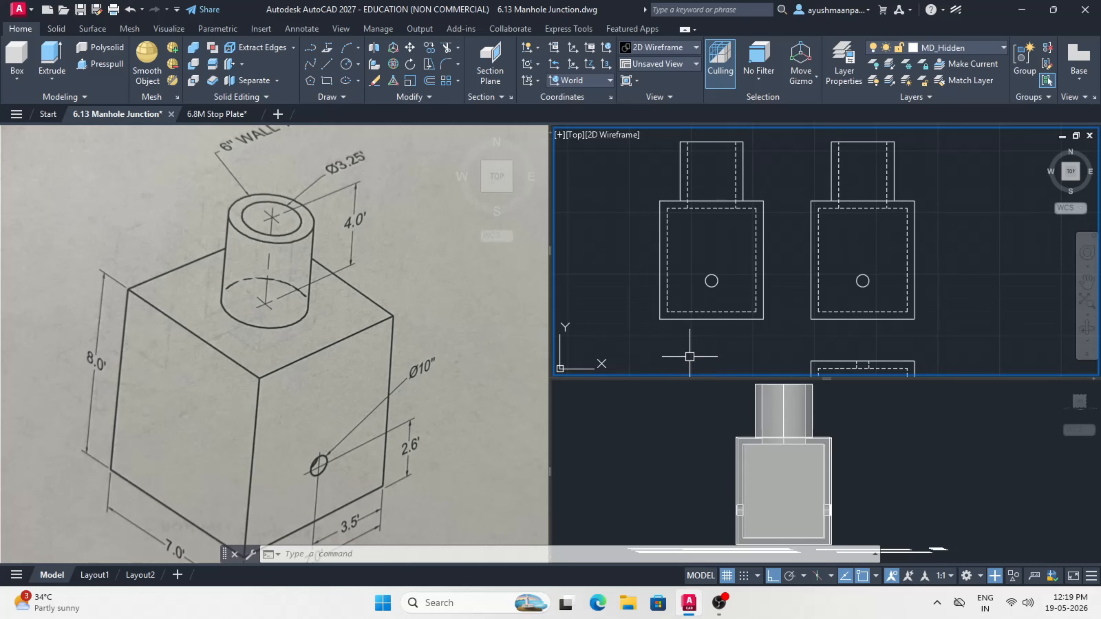
pyautogui.press('Return')
pyautogui.scroll(2, 683, 310)
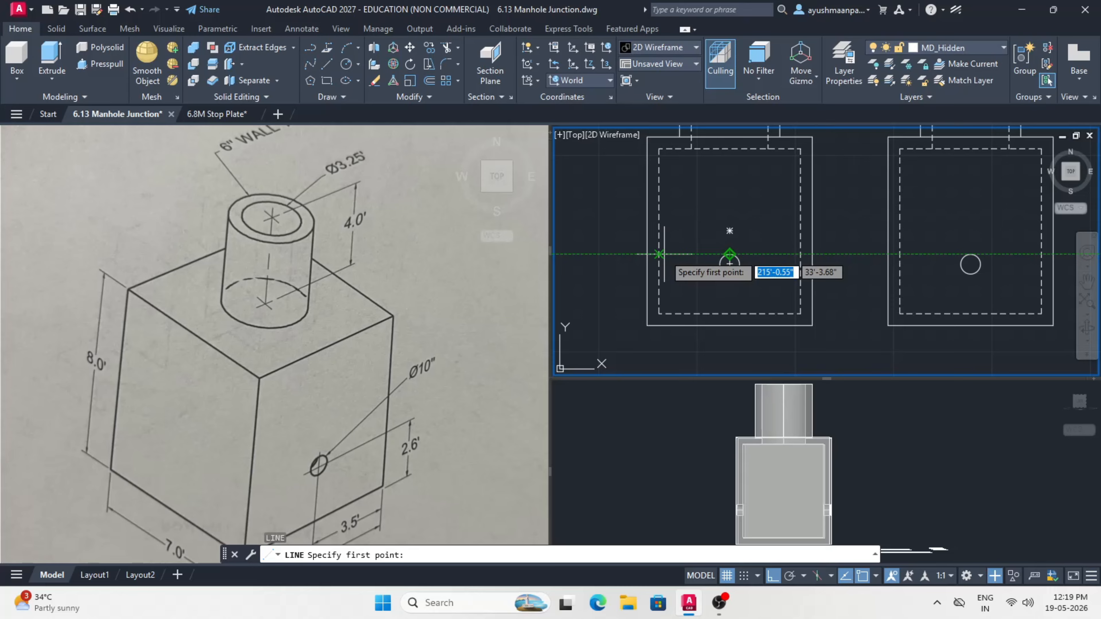
pyautogui.click(659, 254)
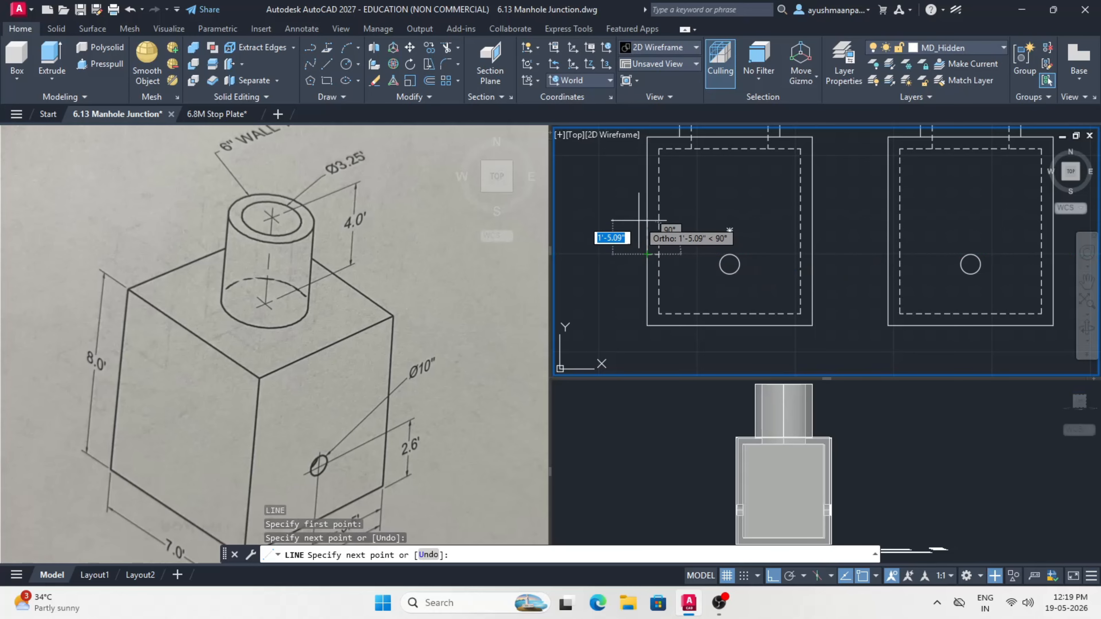
pyautogui.press('Escape')
pyautogui.press('Return')
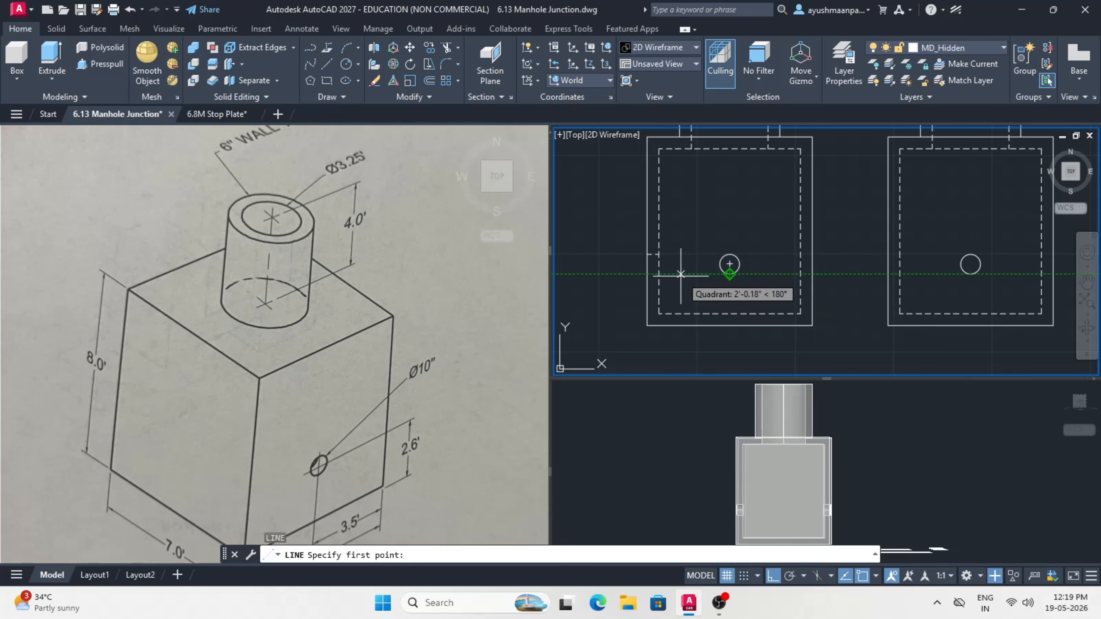
pyautogui.click(659, 275)
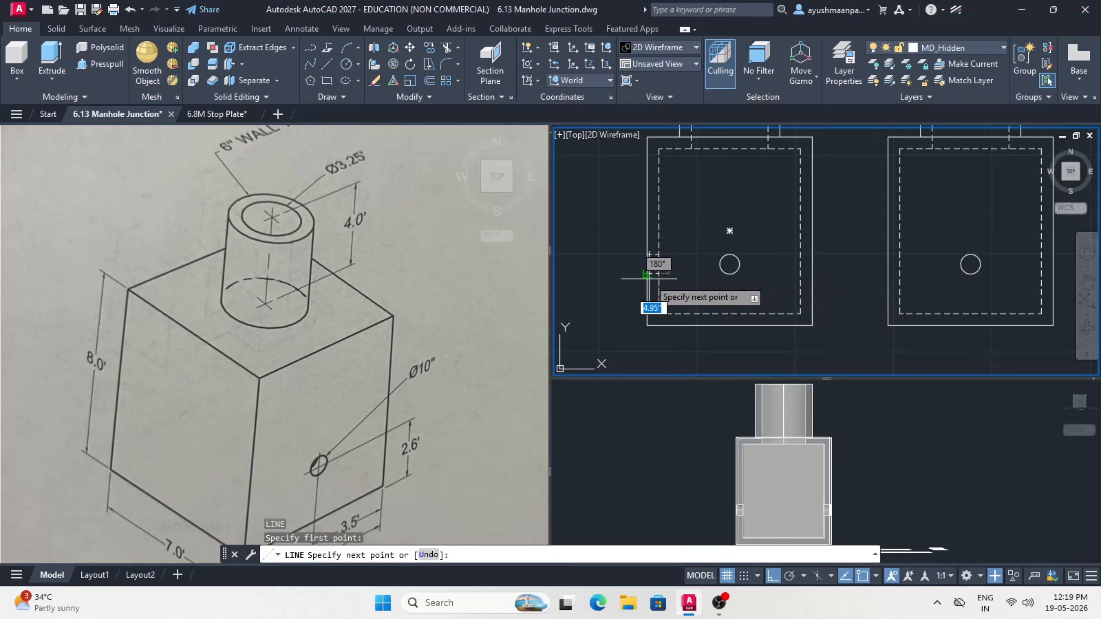
pyautogui.click(646, 274)
pyautogui.press('Return')
# Step: Mirror the two hidden hole lines about the copied view's vertical centreline, keeping the originals
pyautogui.click(620, 225)
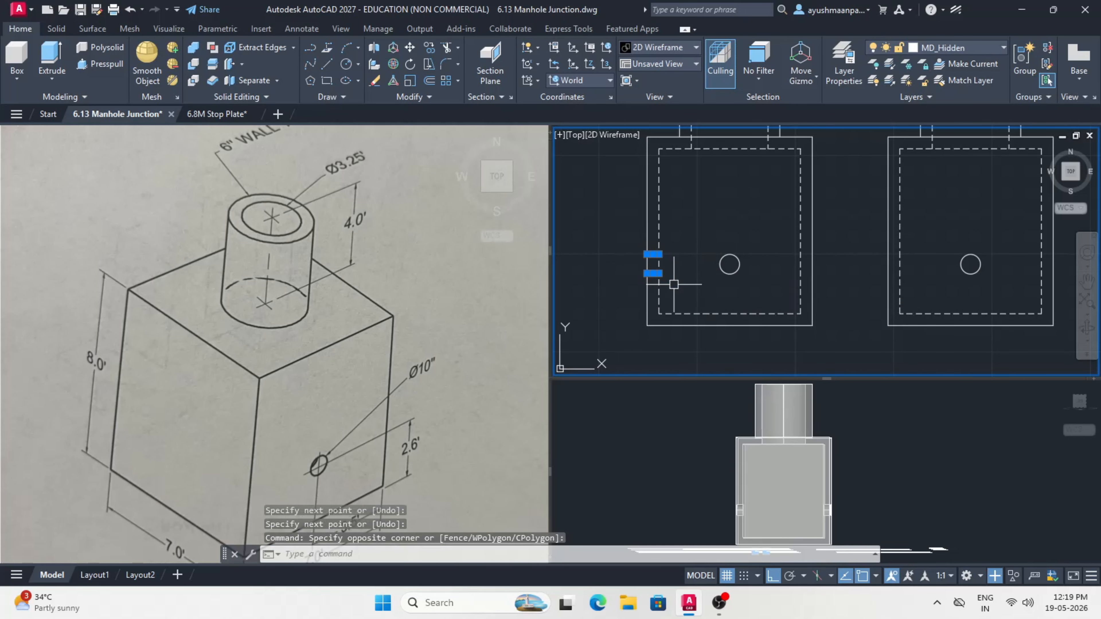
pyautogui.press('Return')
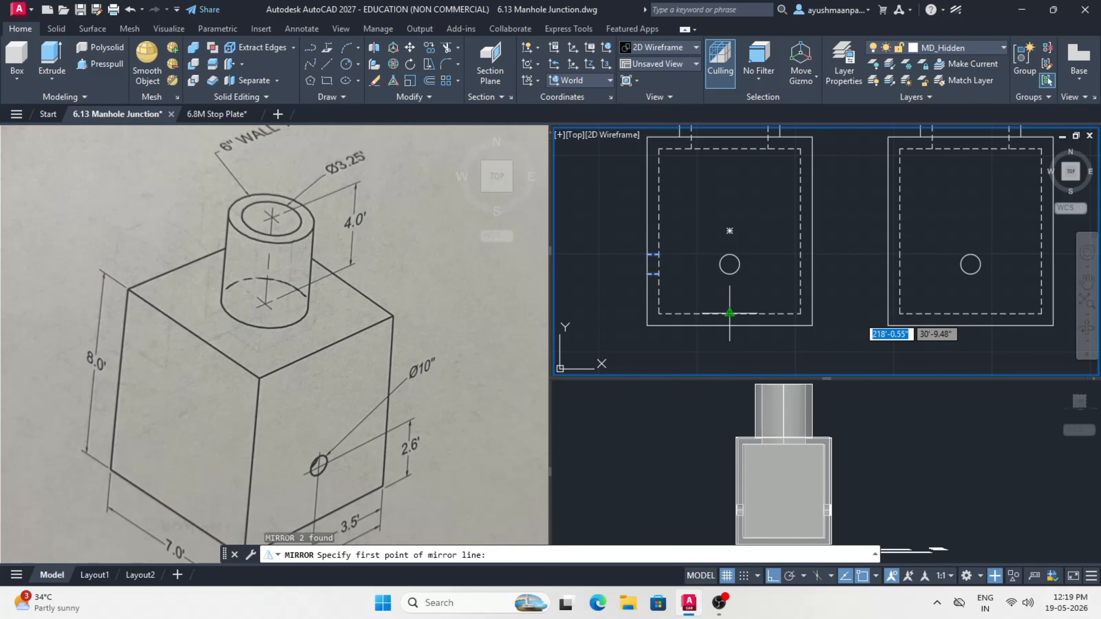
pyautogui.click(730, 311)
pyautogui.click(753, 189)
pyautogui.press('Return')
# Step: Delete the hole circle from the copied view
pyautogui.click(700, 235)
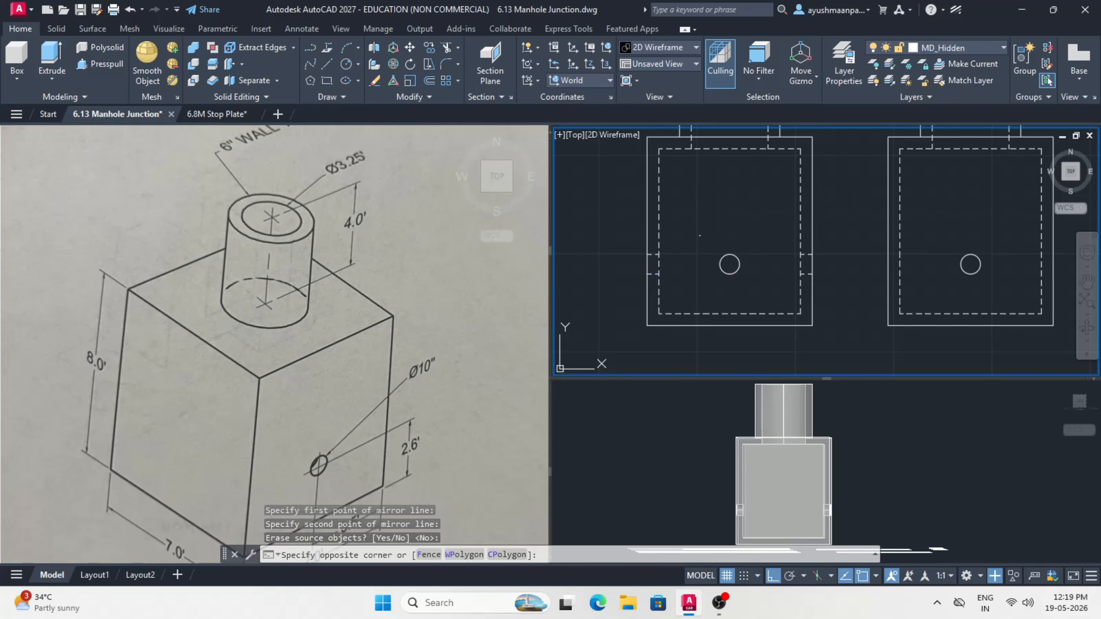
pyautogui.click(761, 285)
pyautogui.press('Delete')
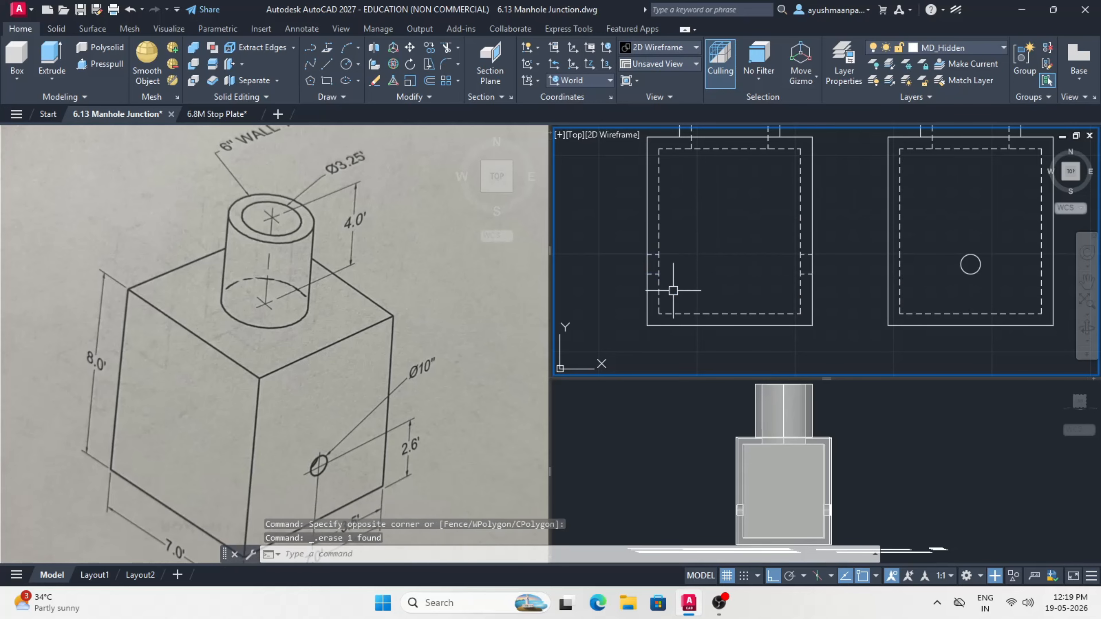
pyautogui.scroll(-6, 671, 292)
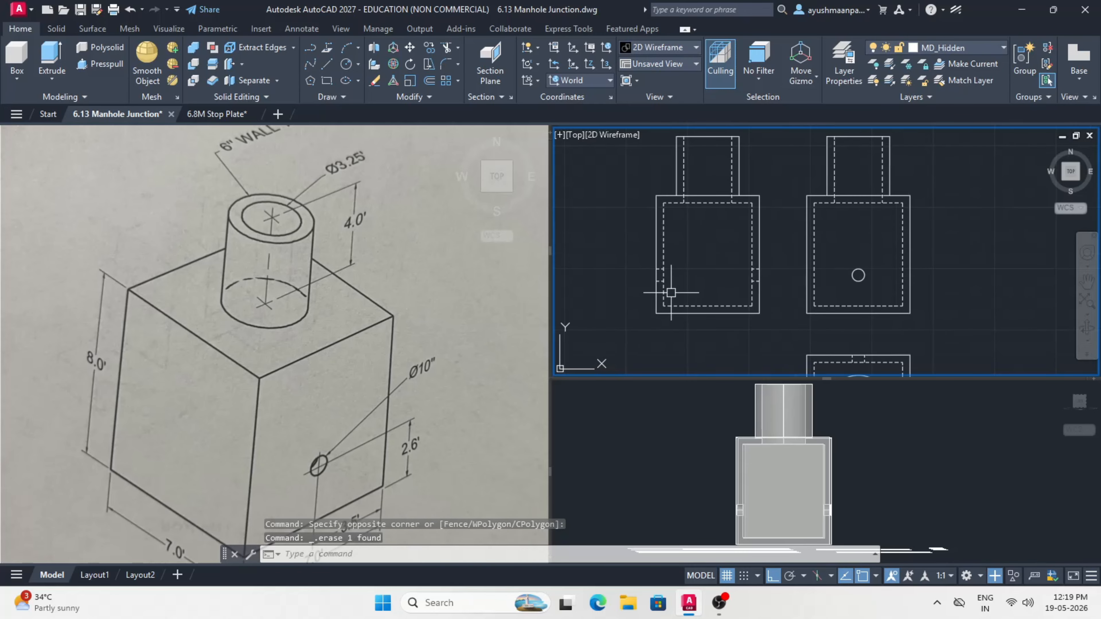